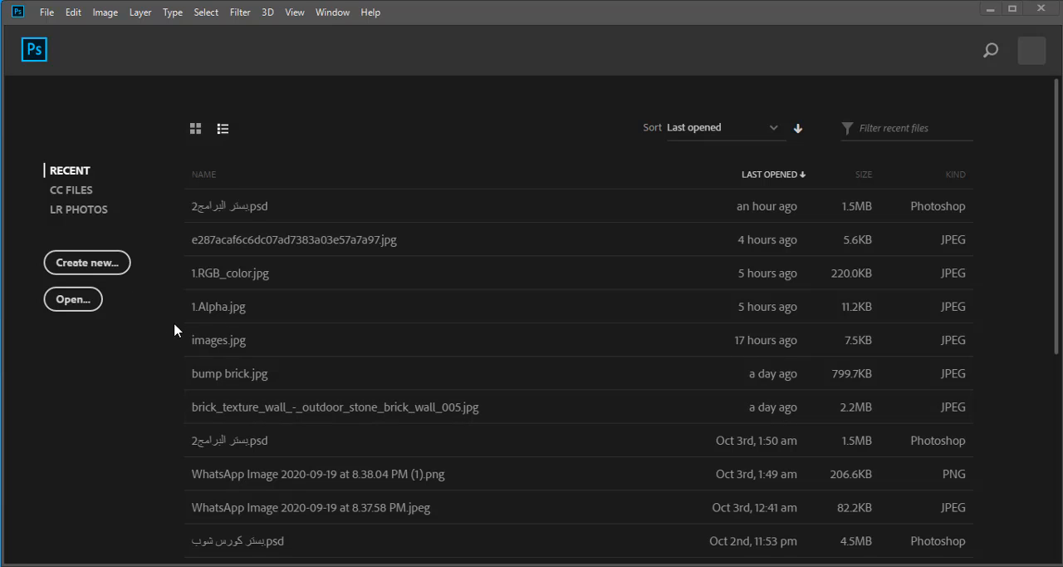
- Create a 21 × 29.7 cm RGB document named ff at 72 ppi and unlock its Background as a normal layer
left_click(118, 263)
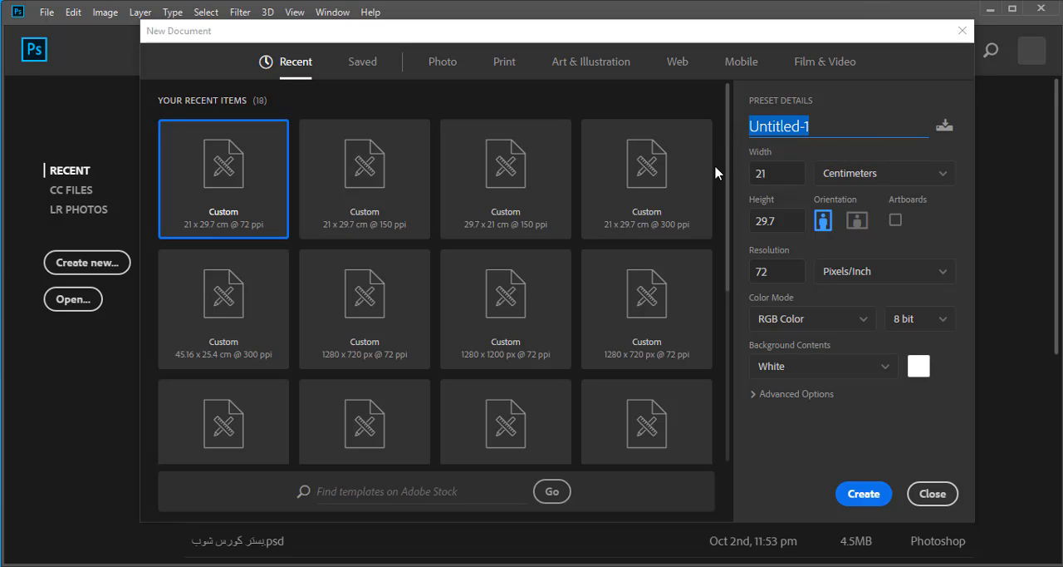
type("یب")
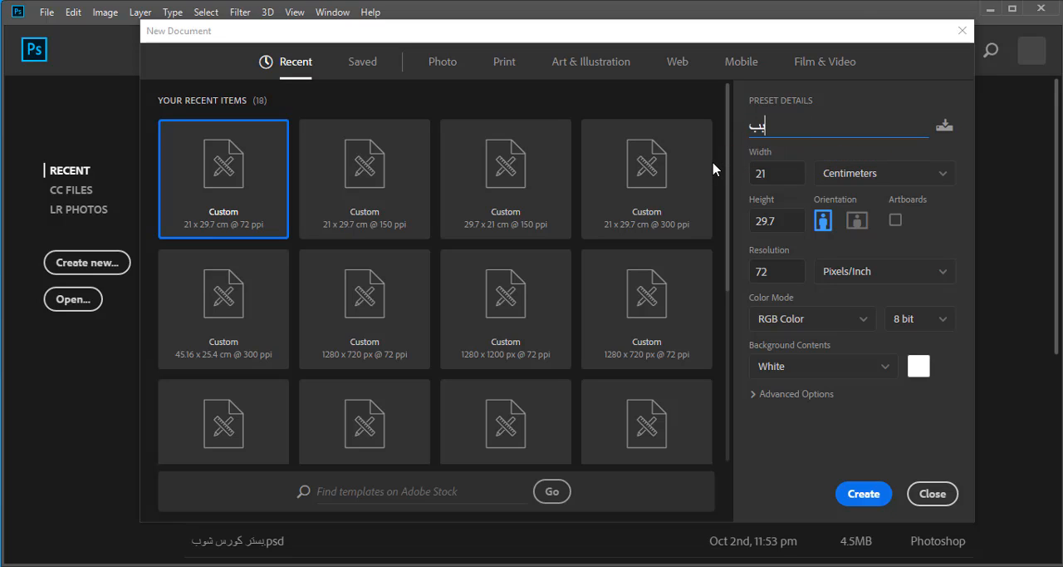
key("BackSpace")
key("BackSpace")
type("ff")
left_click(866, 498)
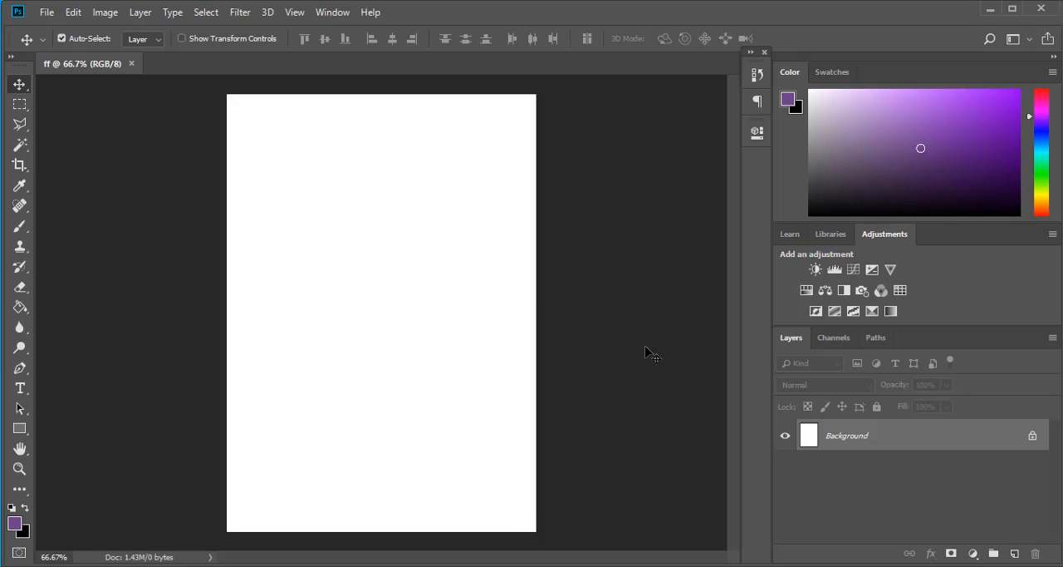
left_click(1033, 435)
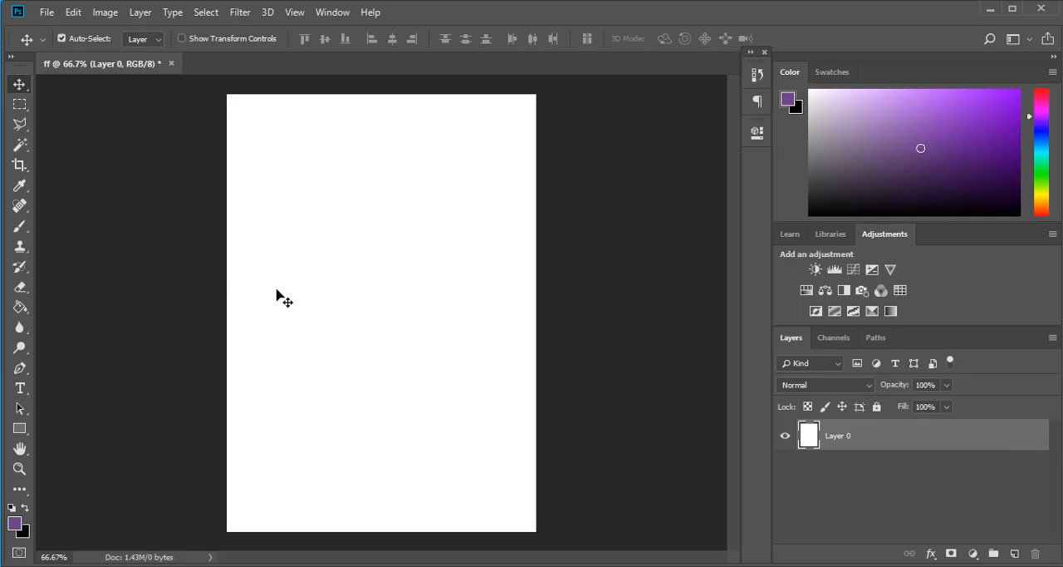
- Fill a wide rectangular selection near the page's upper edge with the purple foreground color on a new layer, and deselect it
left_click(20, 103)
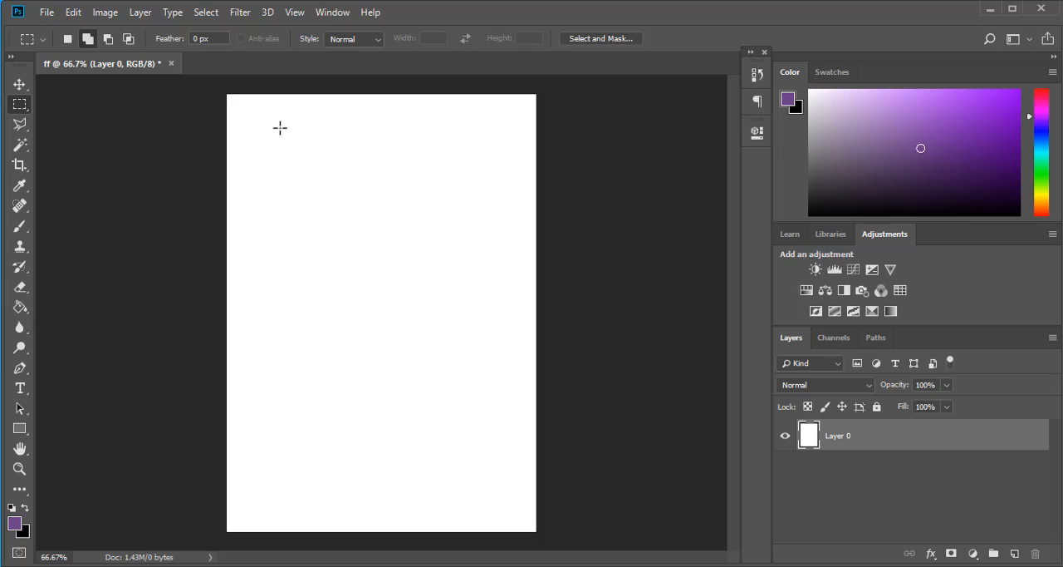
left_click_drag(267, 116, 495, 204)
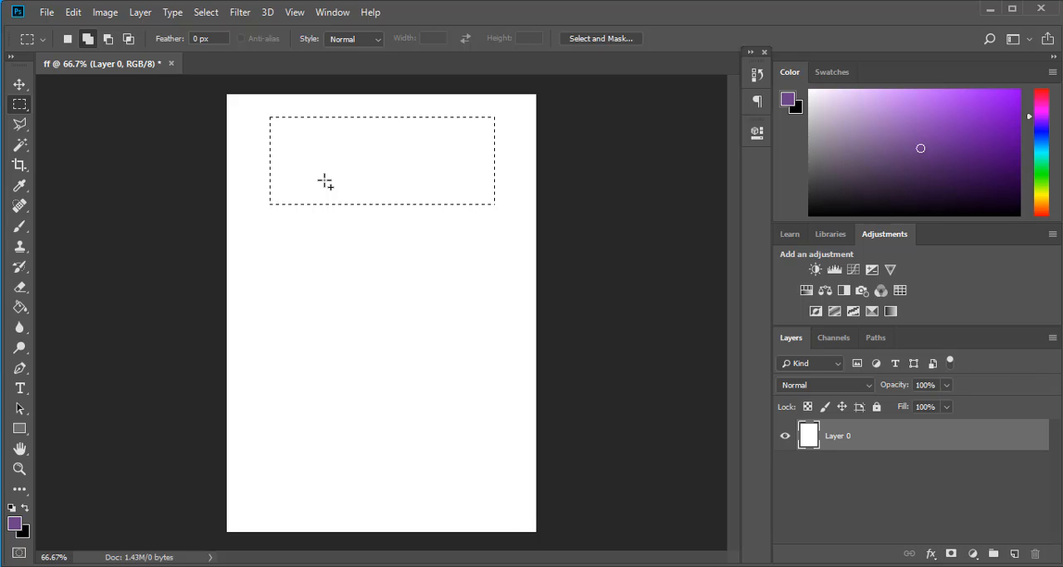
left_click(1014, 553)
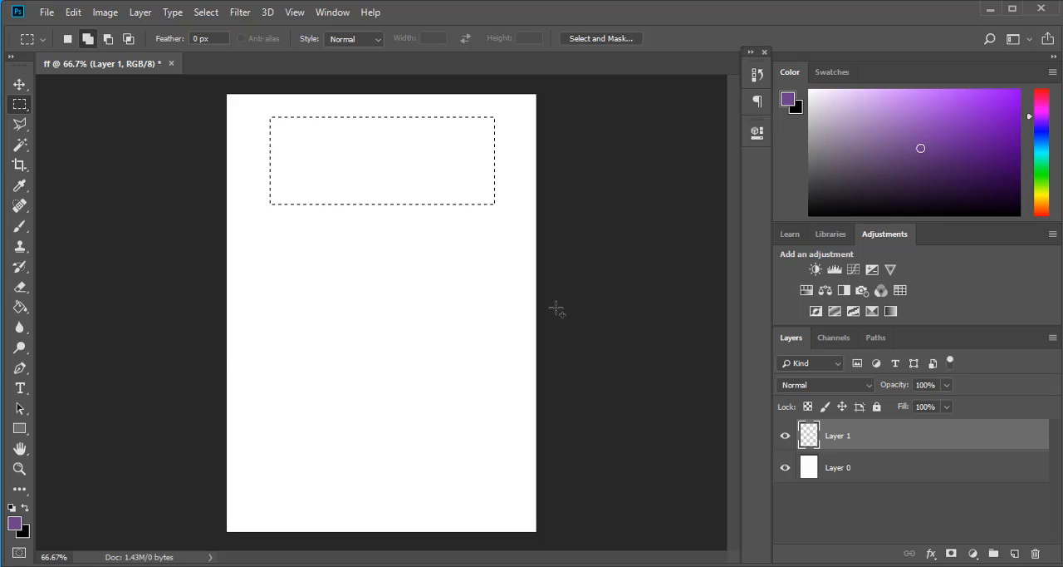
left_click(20, 307)
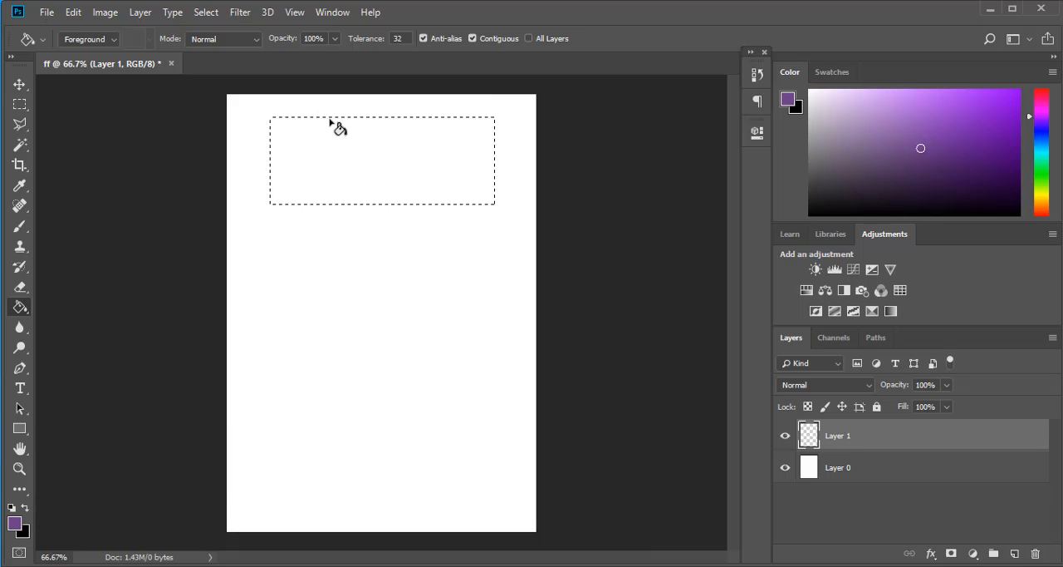
left_click(354, 158)
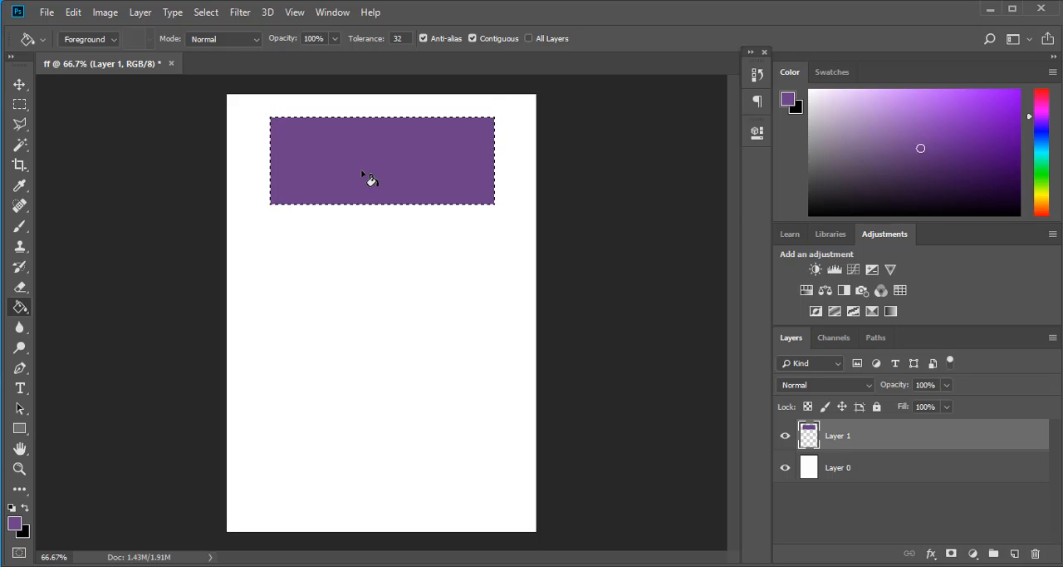
key("ctrl+d")
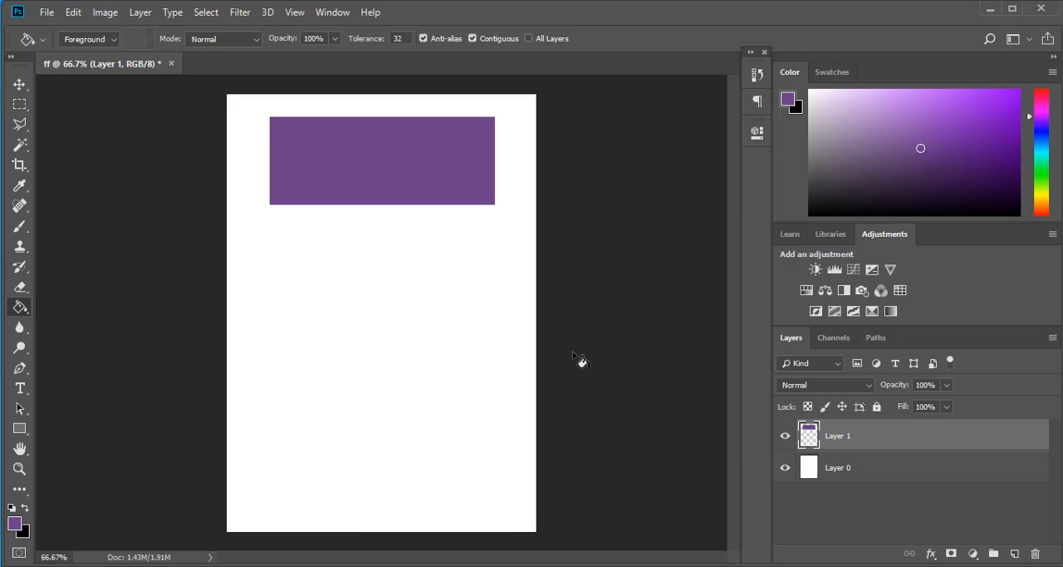
- Move the purple rectangle on Layer 1 slightly down the page with the Move tool
left_click(840, 471)
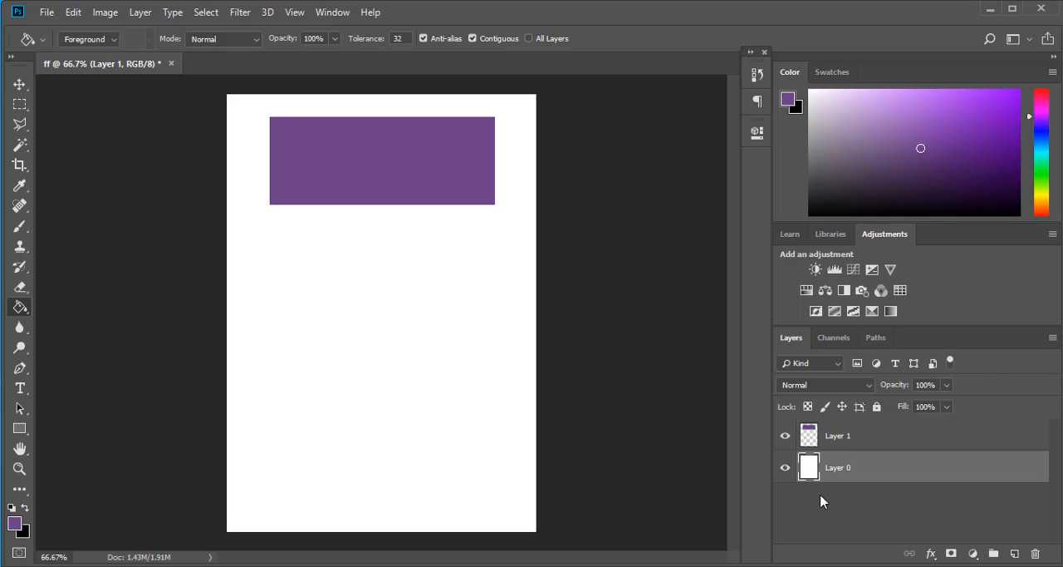
left_click(19, 84)
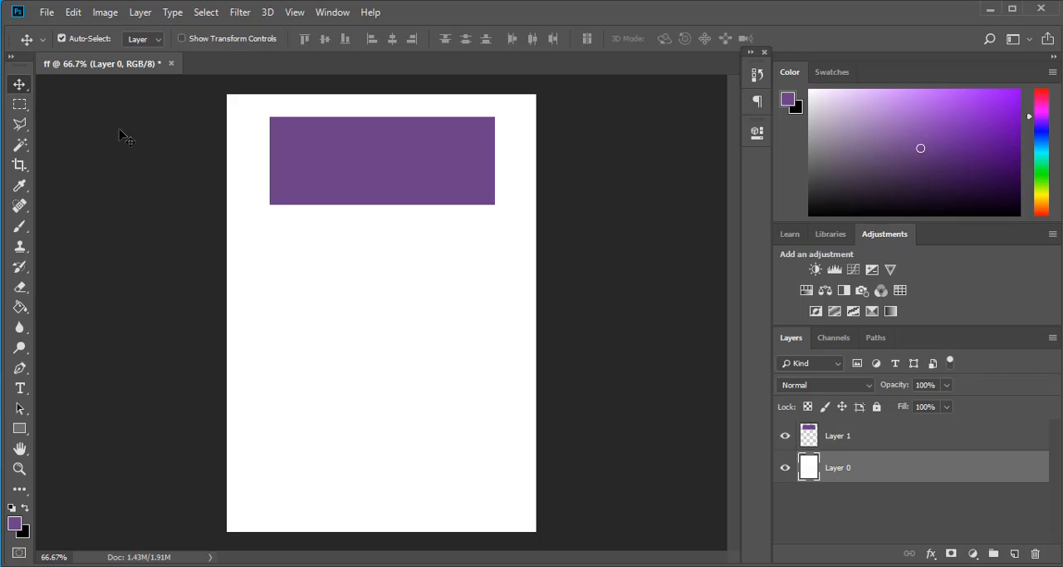
left_click(402, 172)
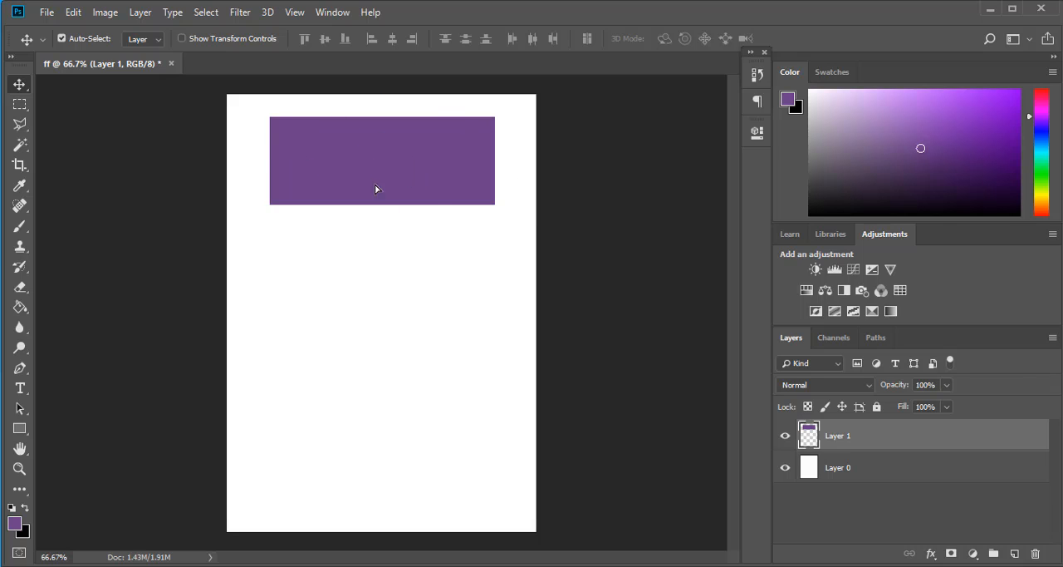
mouse_move(374, 184)
left_mouse_down()
mouse_move(332, 422)
mouse_move(469, 278)
mouse_move(378, 86)
mouse_move(357, 176)
mouse_move(373, 203)
left_mouse_up()
- Delete the purple rectangle's layer and undo the deletion
left_click_drag(928, 437, 1035, 553)
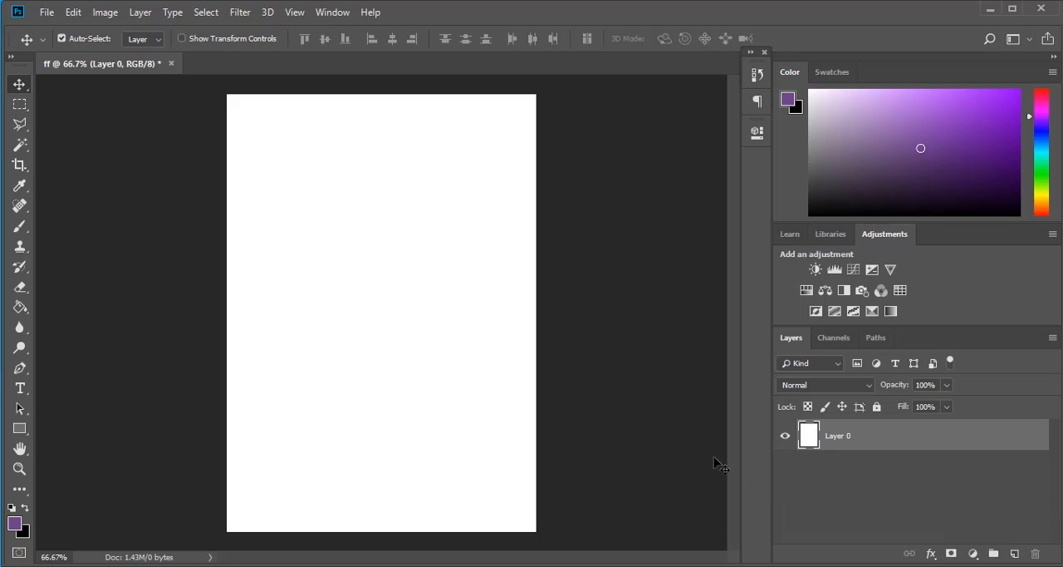
key("ctrl")
key("ctrl+z")
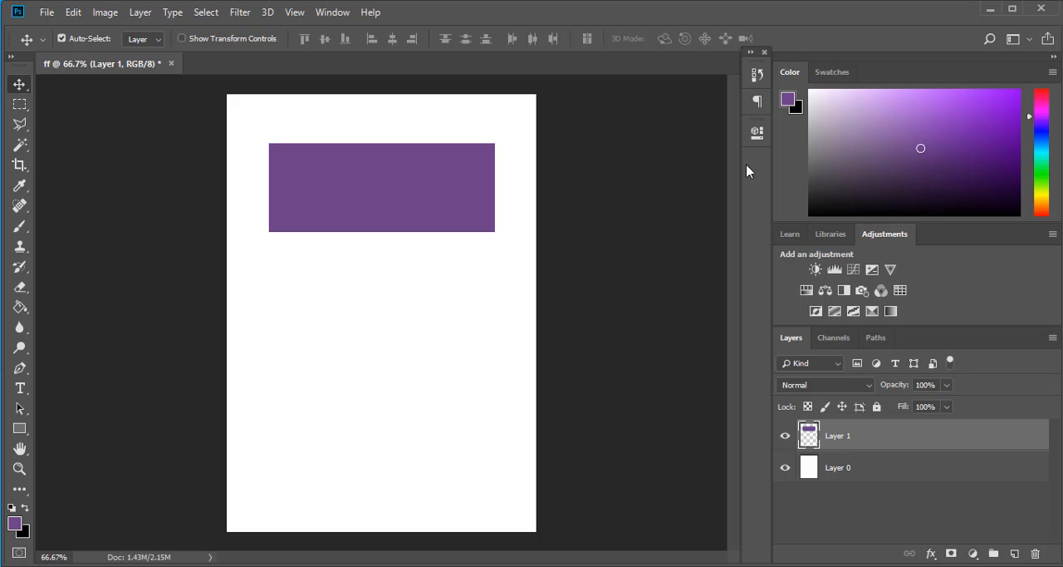
- Look through the document's history back to its earliest states and close the history
left_click(757, 75)
scroll(647, 122, "up", 3)
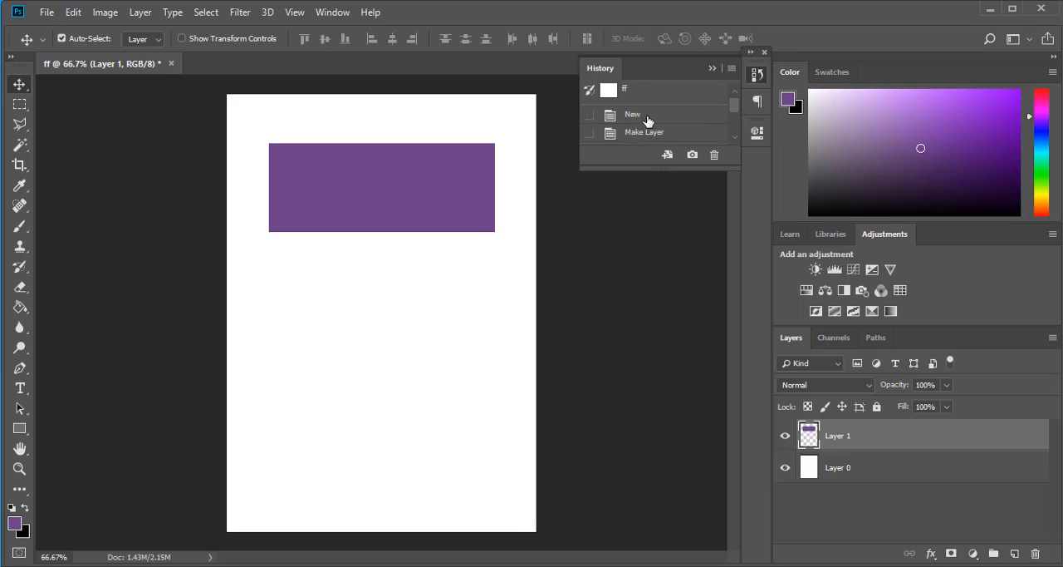
left_click(756, 77)
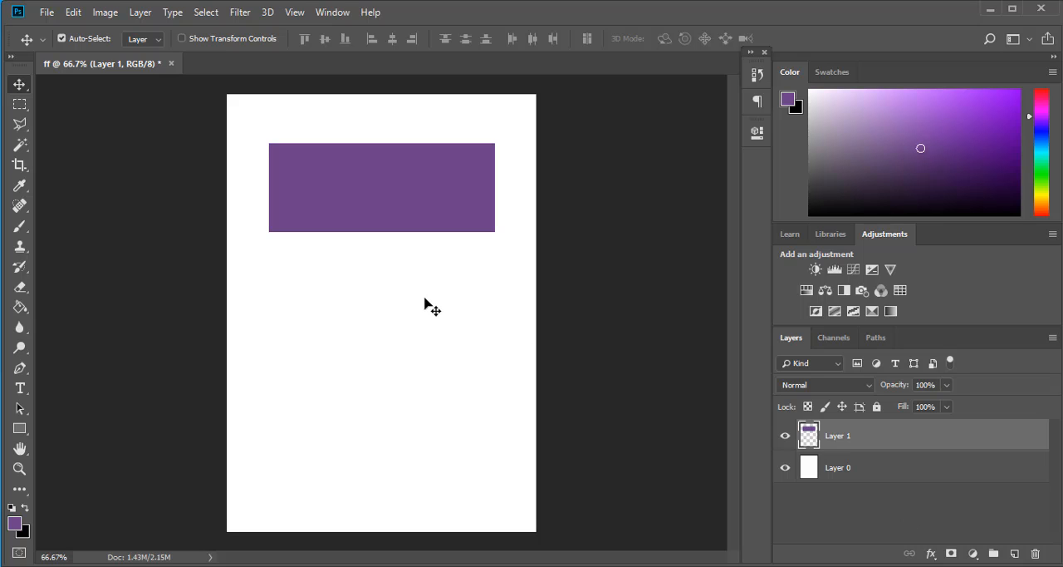
- Select Layer 0, add an empty layer above it and undo that addition
left_click(855, 471)
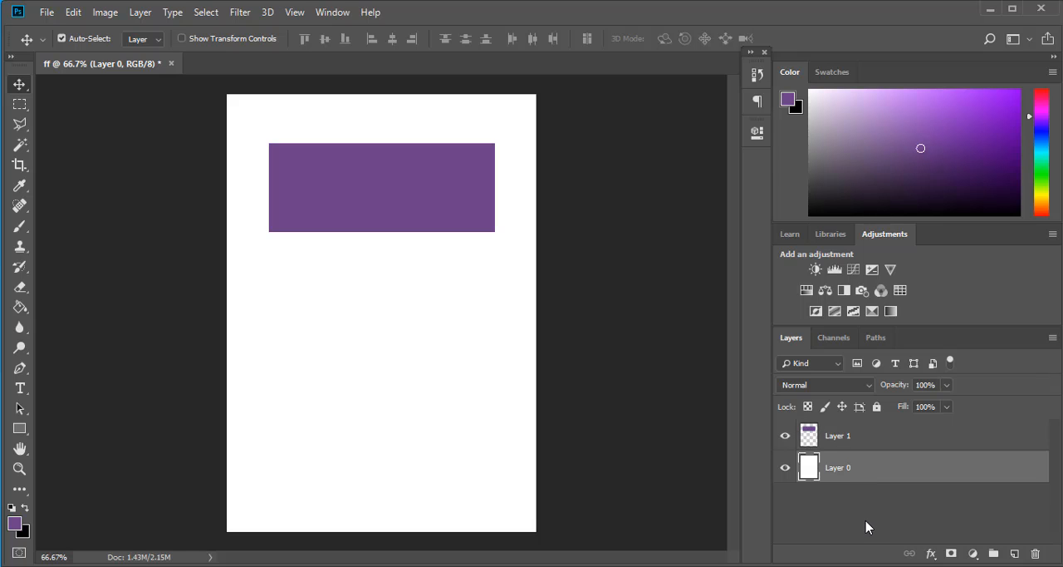
left_click(1014, 553)
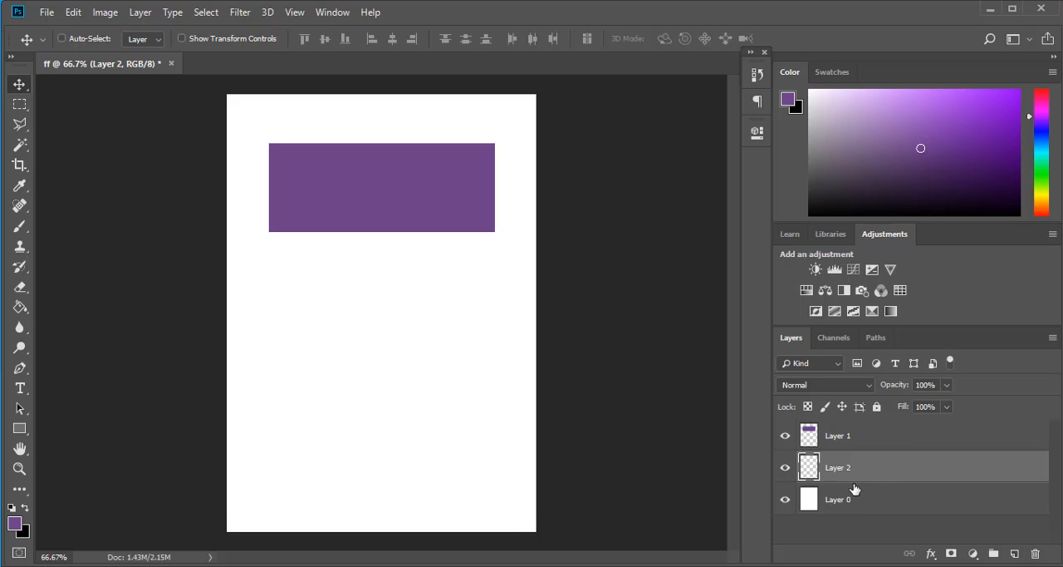
key("ctrl+z")
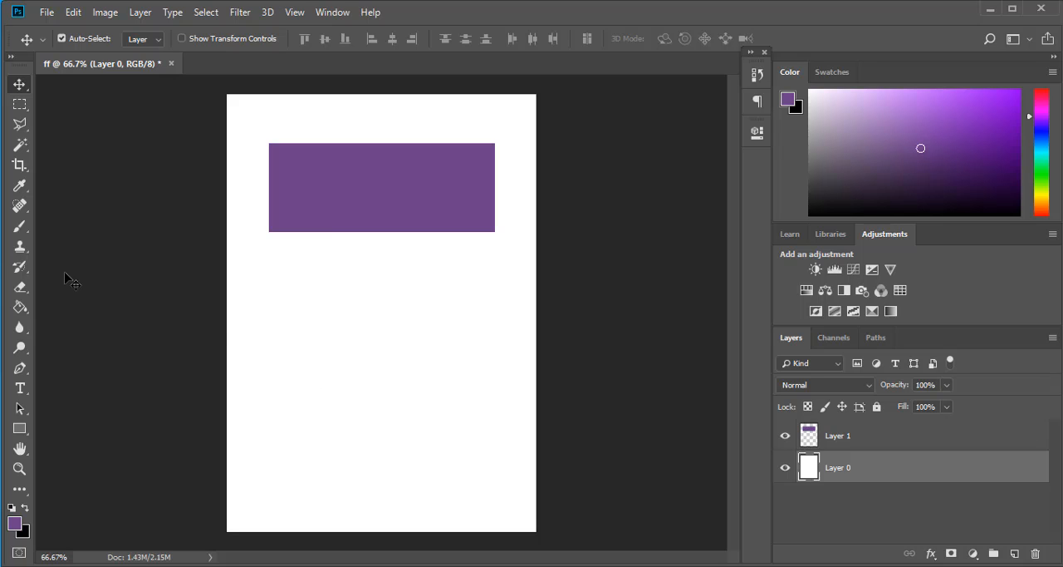
- Switch from the Paint Bucket to the Gradient tool and open the Gradient Editor
left_click(28, 313)
right_click(28, 312)
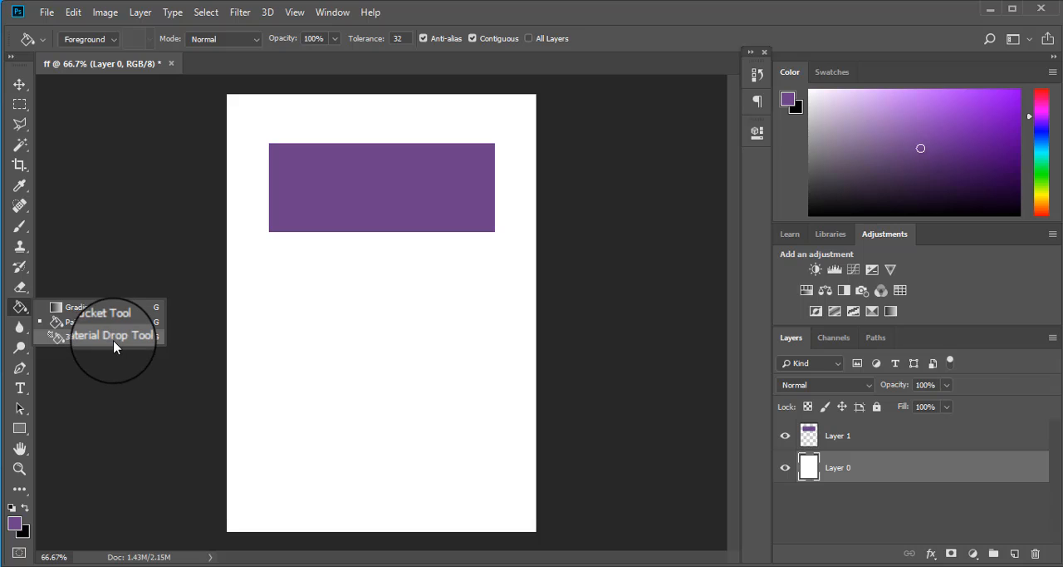
left_click(84, 308)
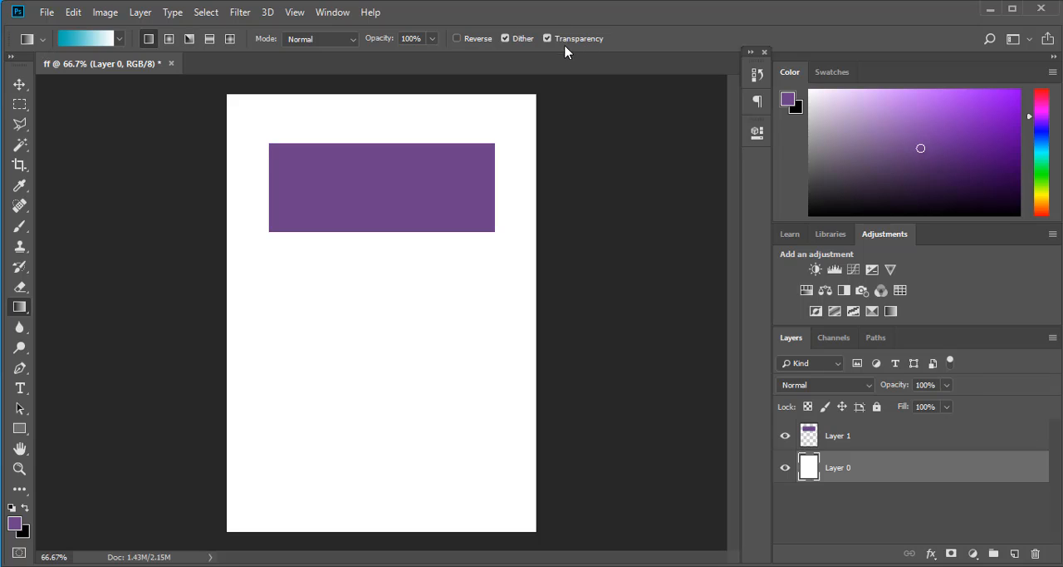
left_click(75, 39)
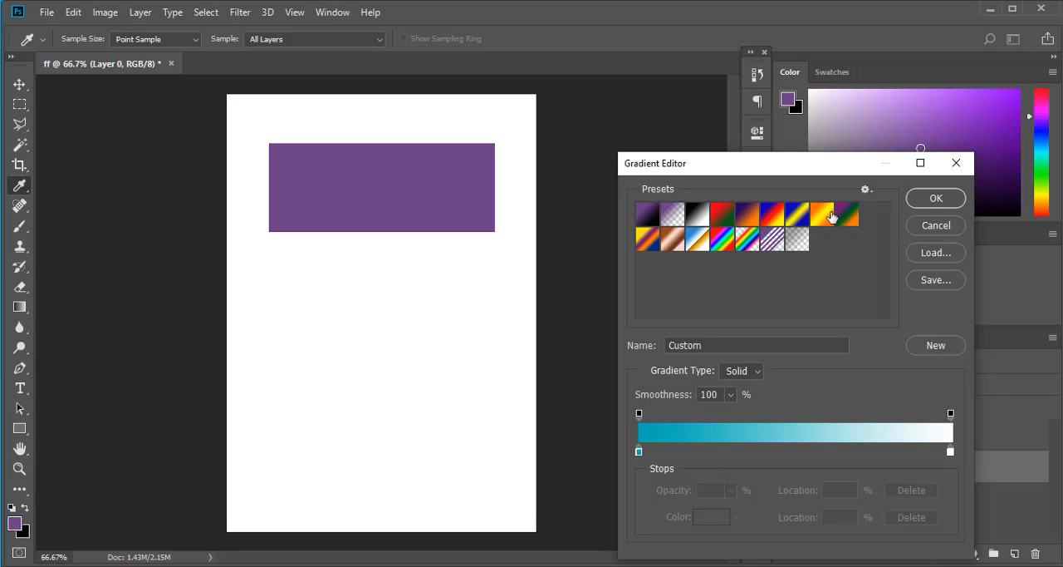
- Preview the gradient presets one after another, including Red, Green, Copper, Neutral Density and Blue, Yellow, Blue
left_click(797, 217)
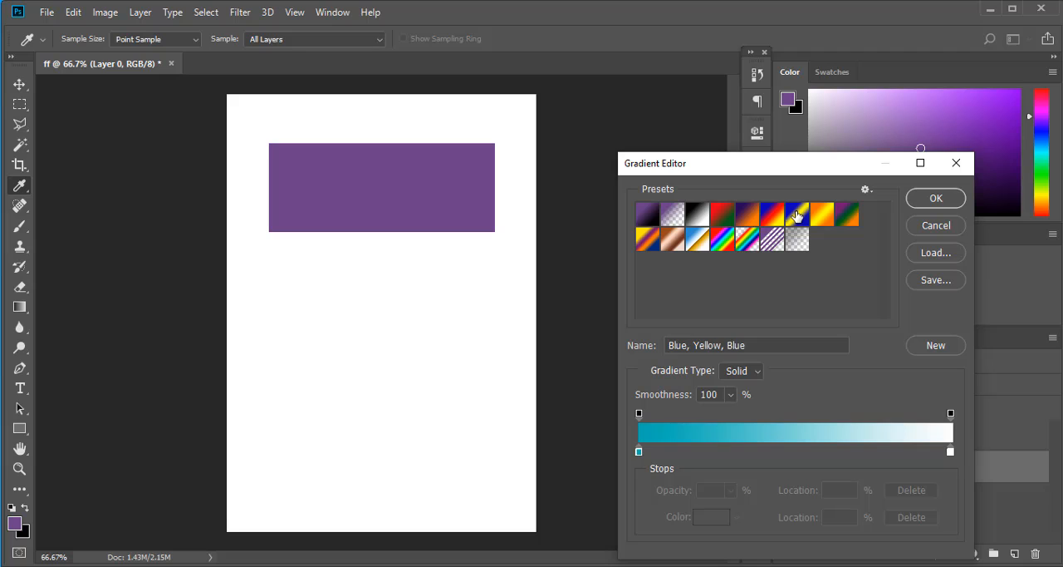
left_click(773, 220)
left_click(748, 220)
left_click(723, 221)
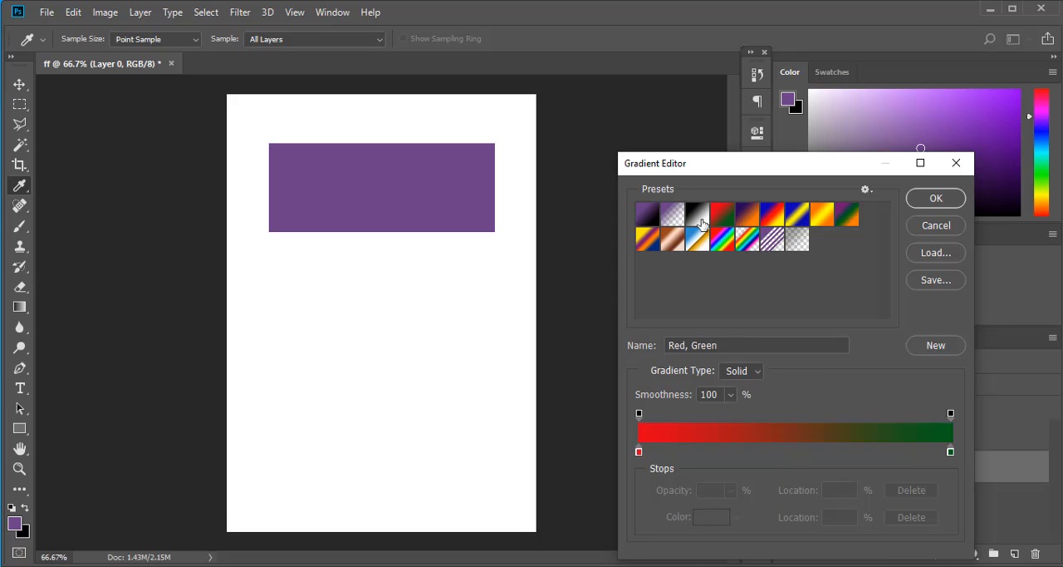
left_click(700, 221)
left_click(674, 223)
left_click(650, 222)
left_click(650, 243)
left_click(672, 241)
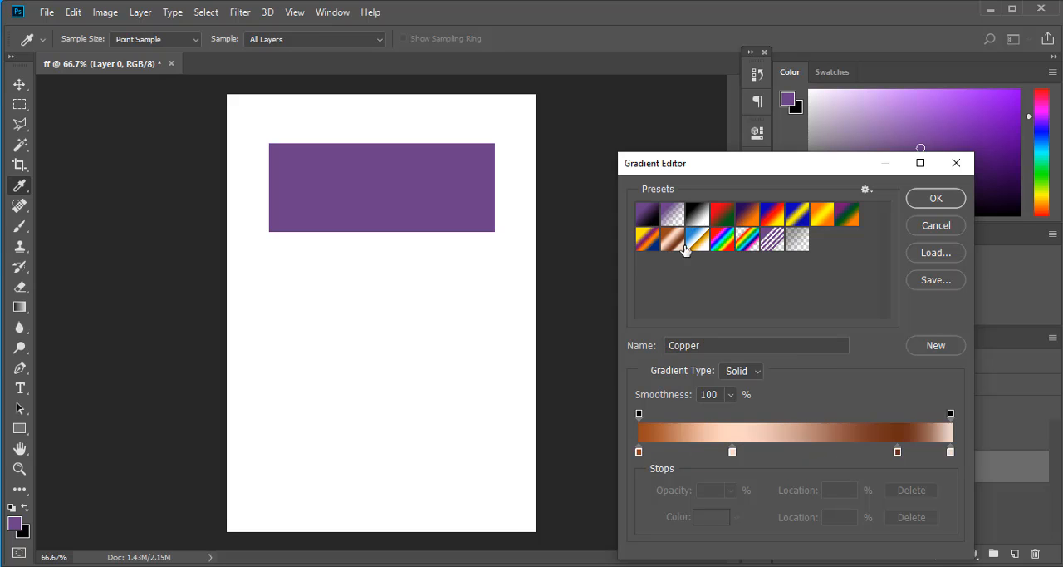
left_click(723, 241)
left_click(747, 241)
left_click(774, 240)
left_click(796, 240)
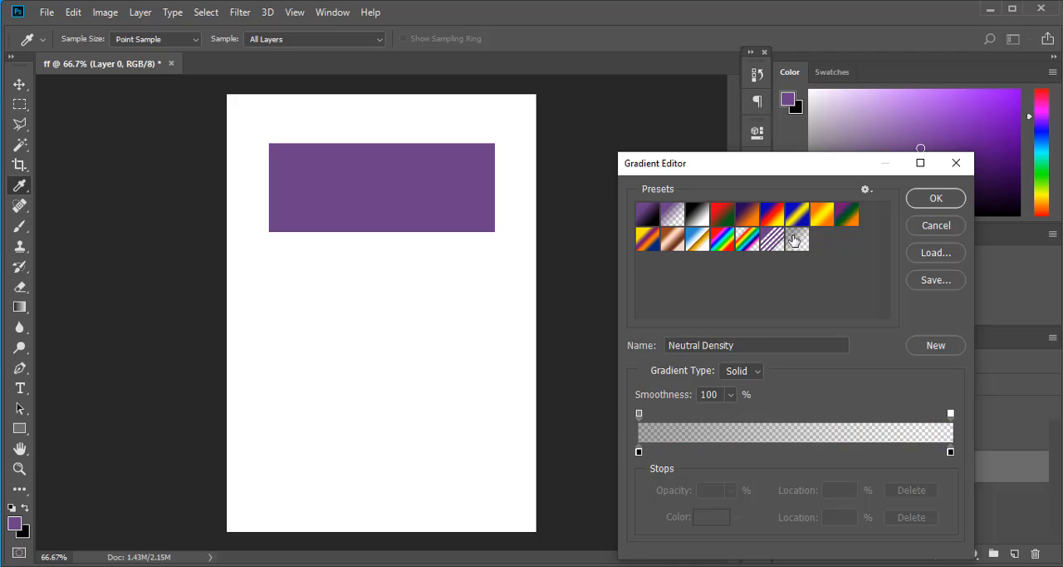
left_click(796, 217)
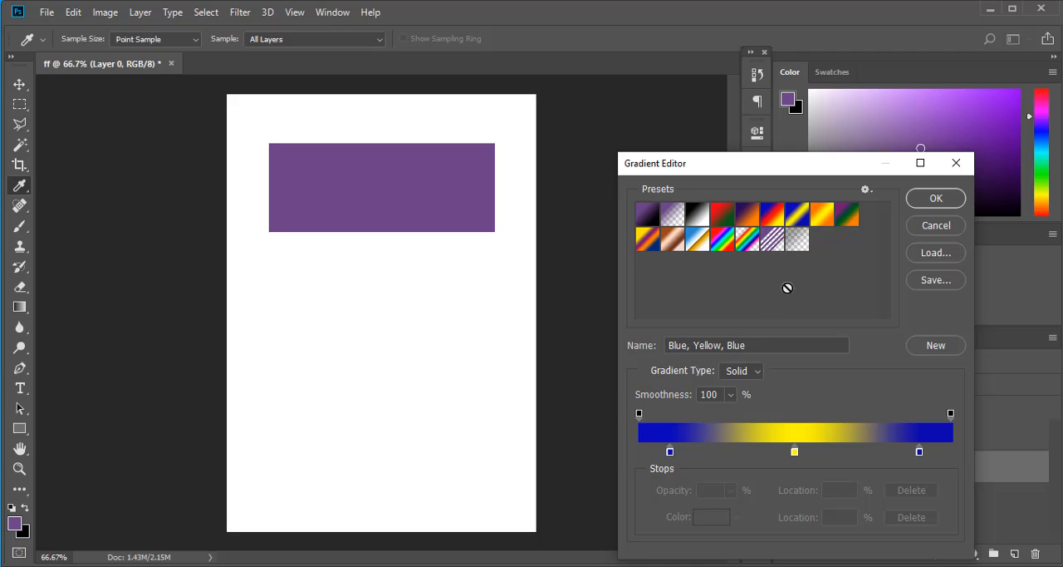
- Load the Black, White gradient preset and set its black stop to the very dark color 060c0b
left_click(699, 218)
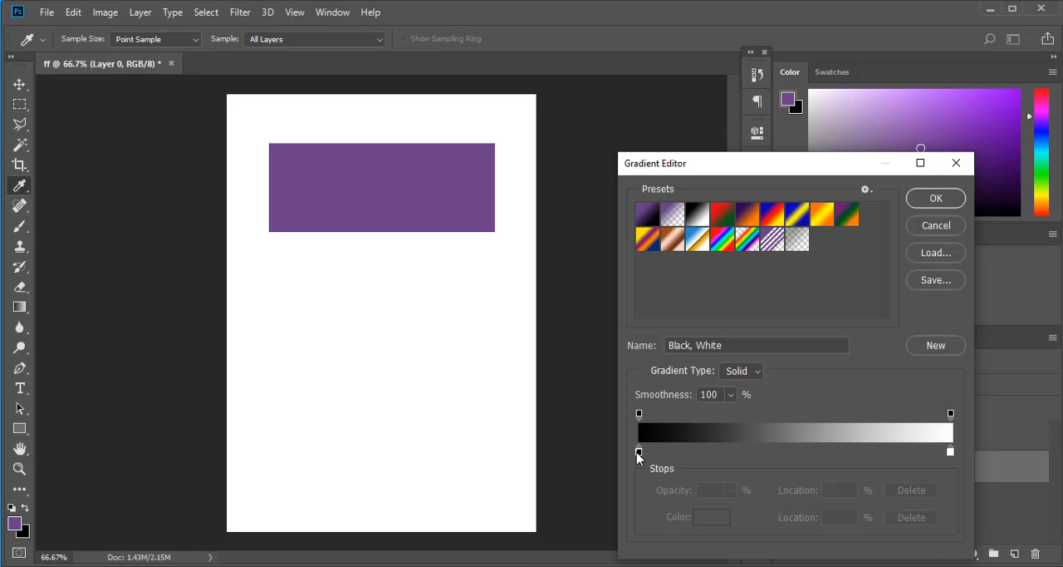
left_click(639, 453)
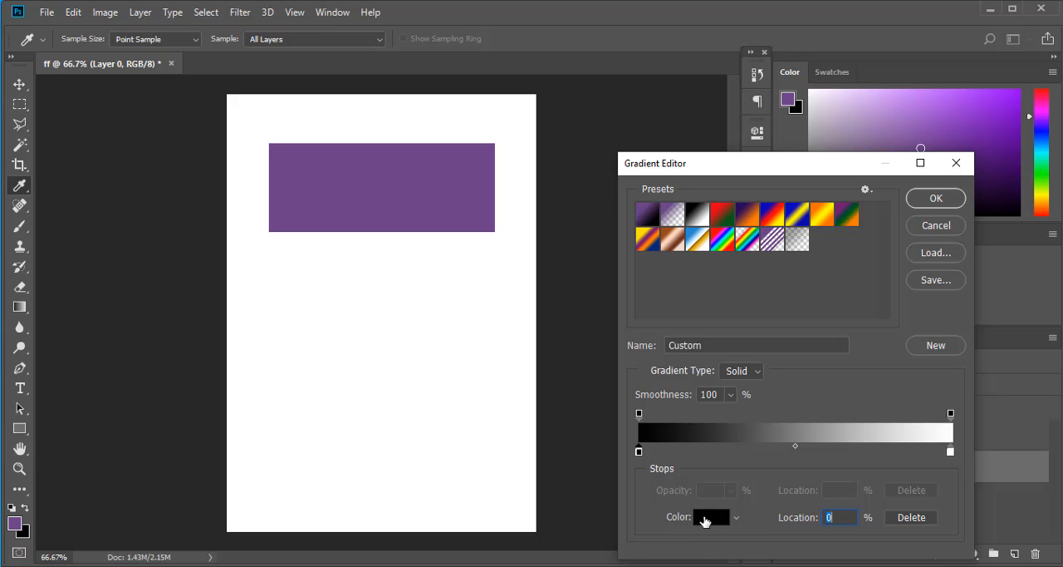
left_click(704, 517)
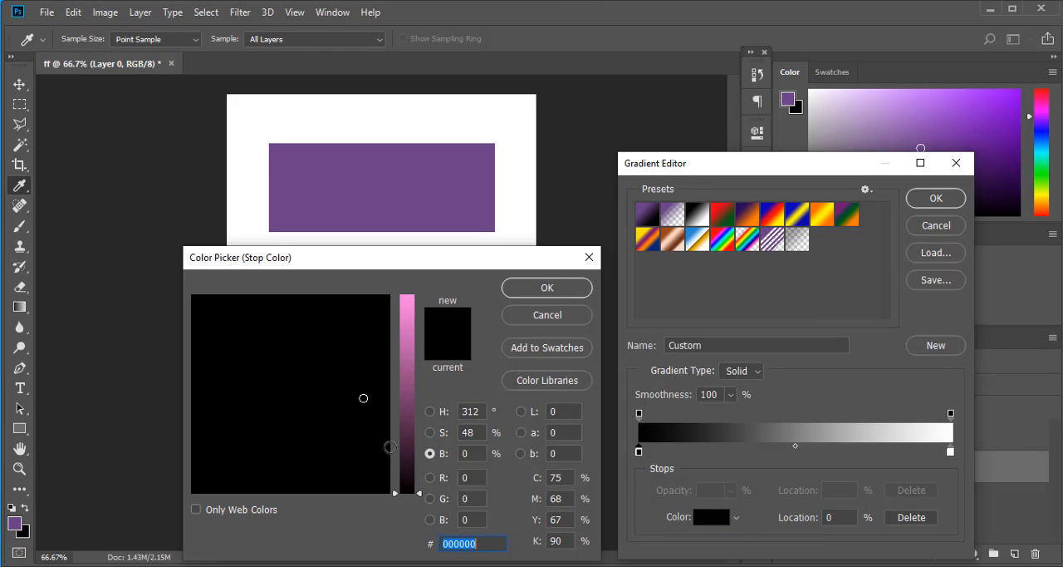
left_click(356, 344)
left_click(285, 393)
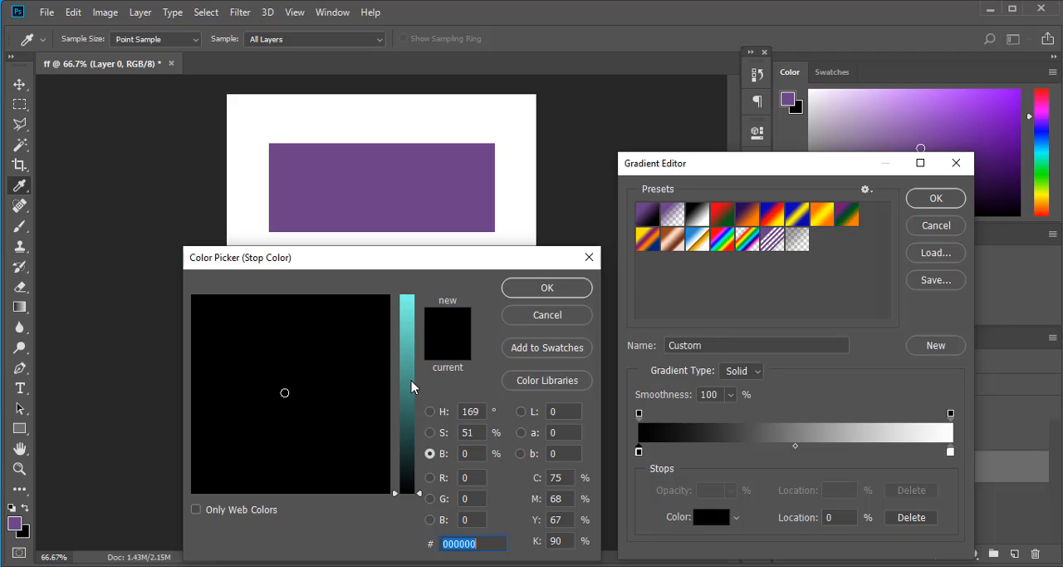
left_click_drag(413, 387, 415, 328)
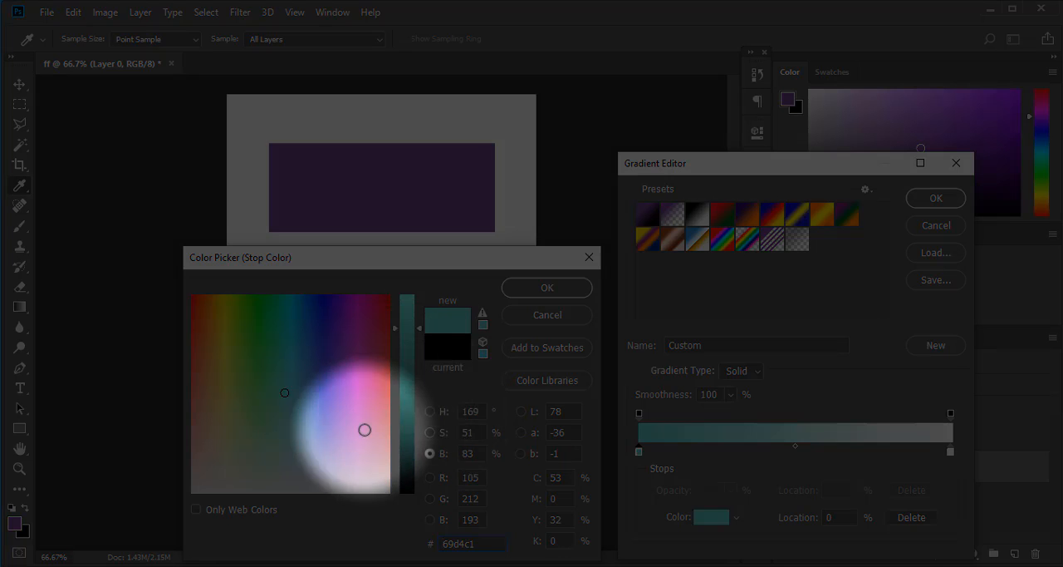
left_click_drag(407, 439, 406, 484)
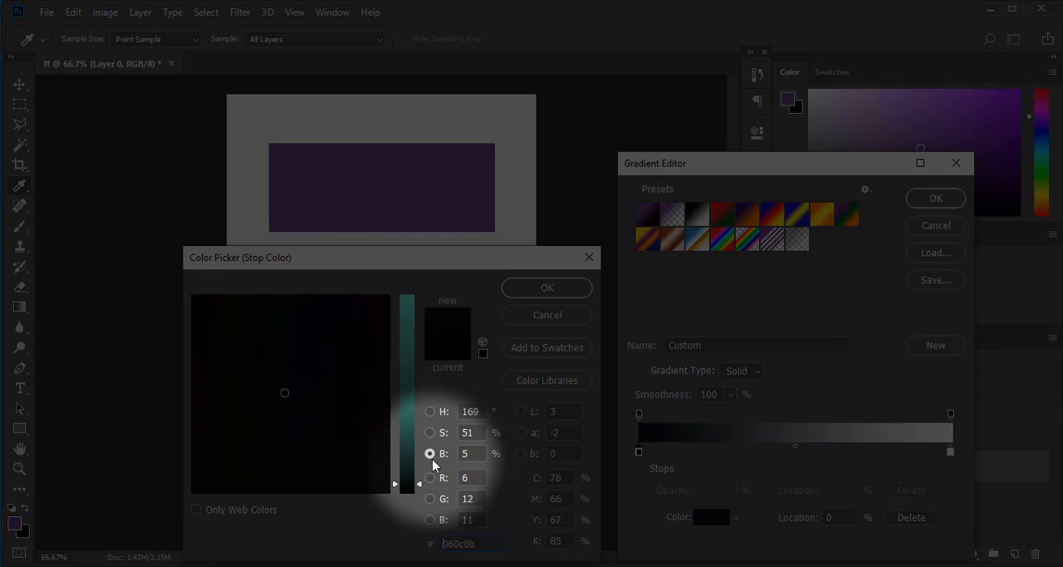
- Shift the dark gradient stop to a pink-purple hue and set its color to 2b0821
left_click(430, 411)
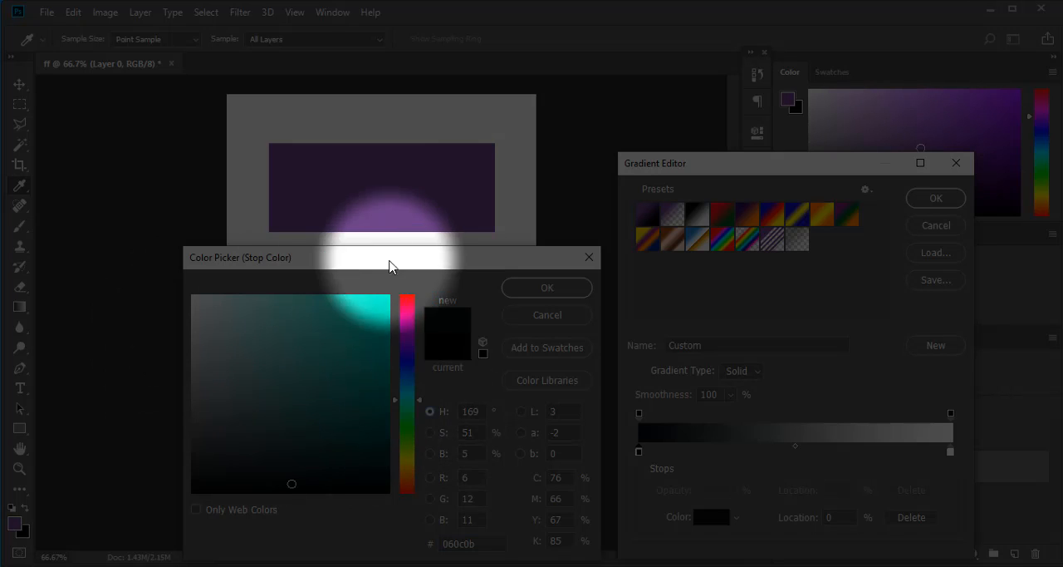
left_click_drag(407, 391, 406, 471)
left_click_drag(418, 360, 412, 318)
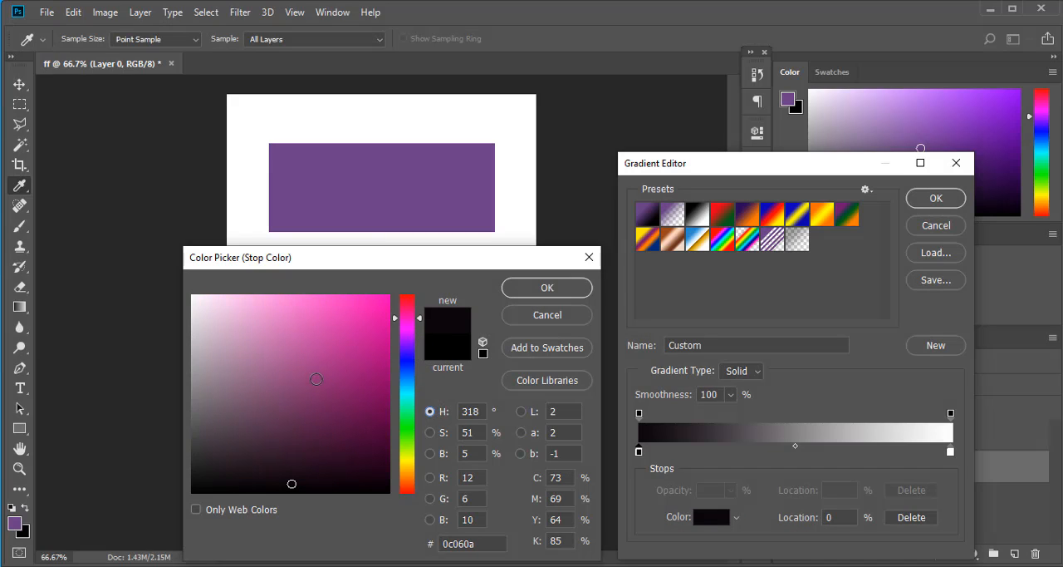
left_click(352, 450)
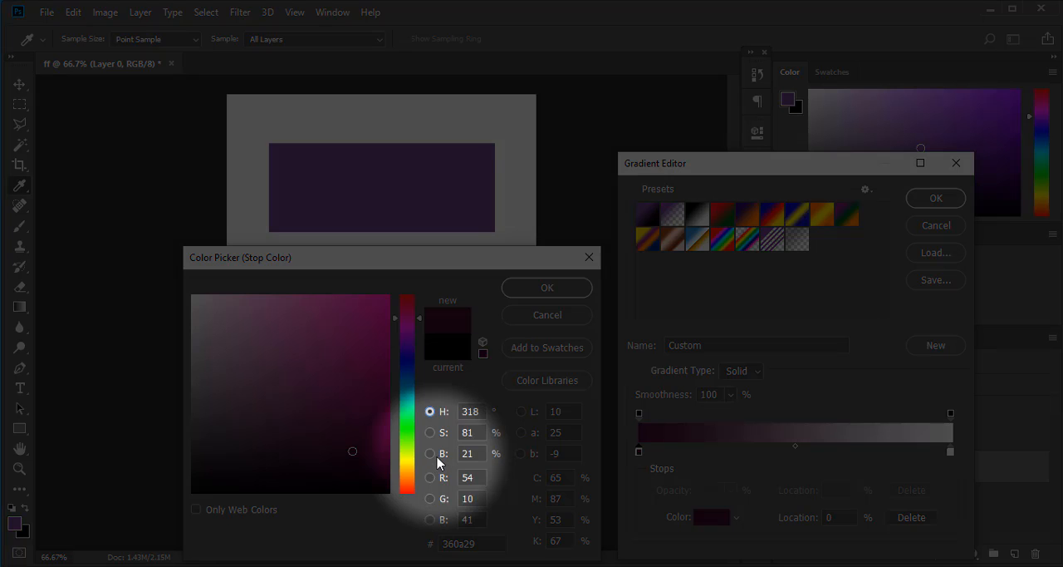
left_click(430, 453)
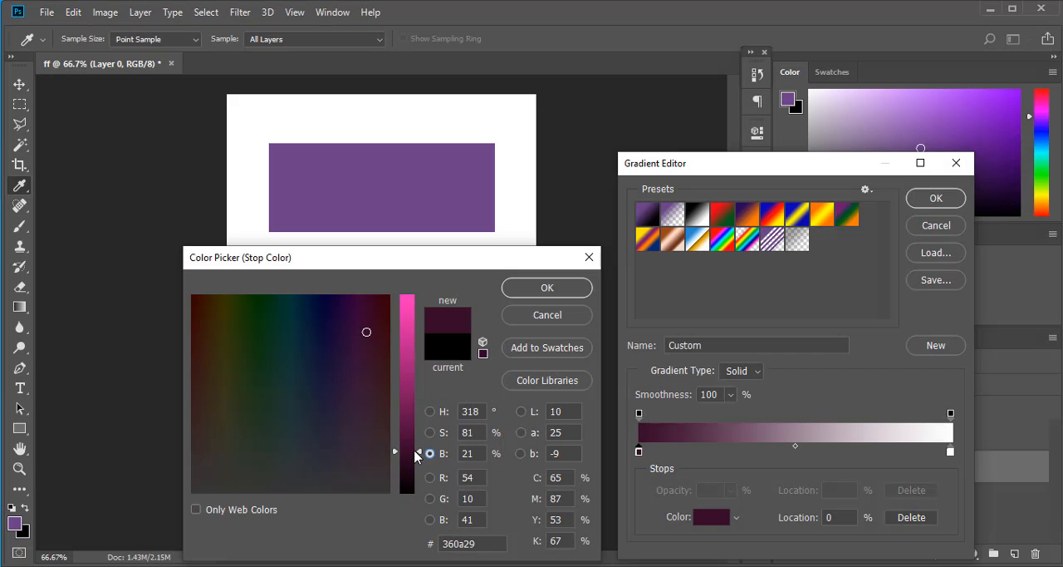
left_click_drag(415, 455, 409, 466)
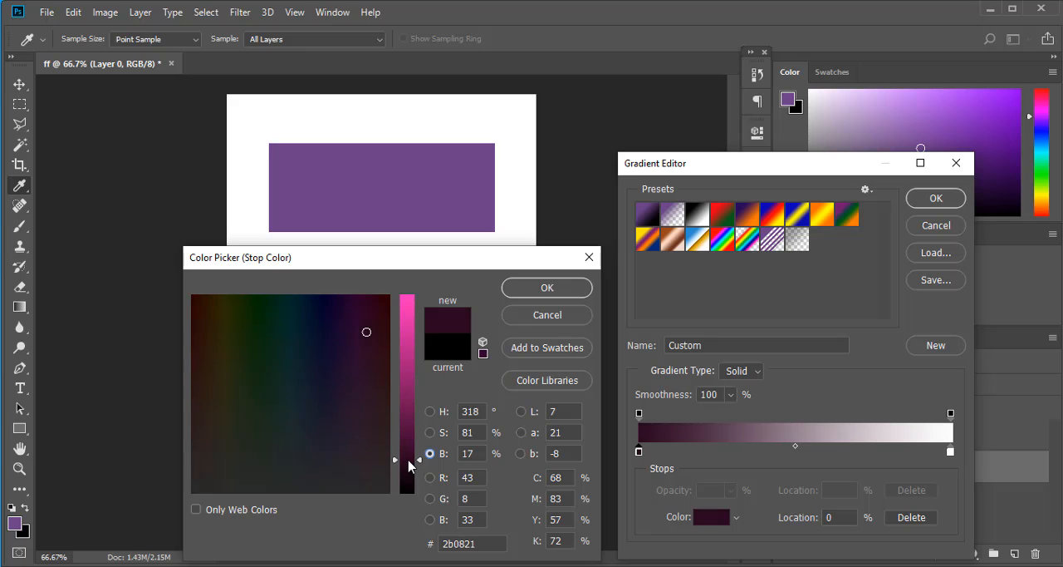
left_click(560, 289)
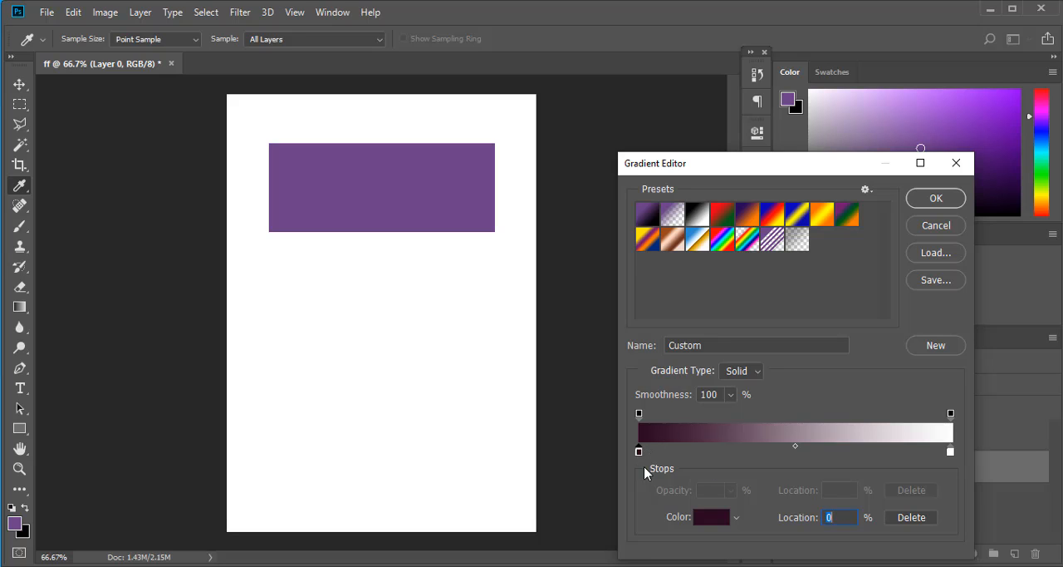
- Move the dark stop to 14% and add another color stop at 43%
left_click_drag(642, 453, 682, 453)
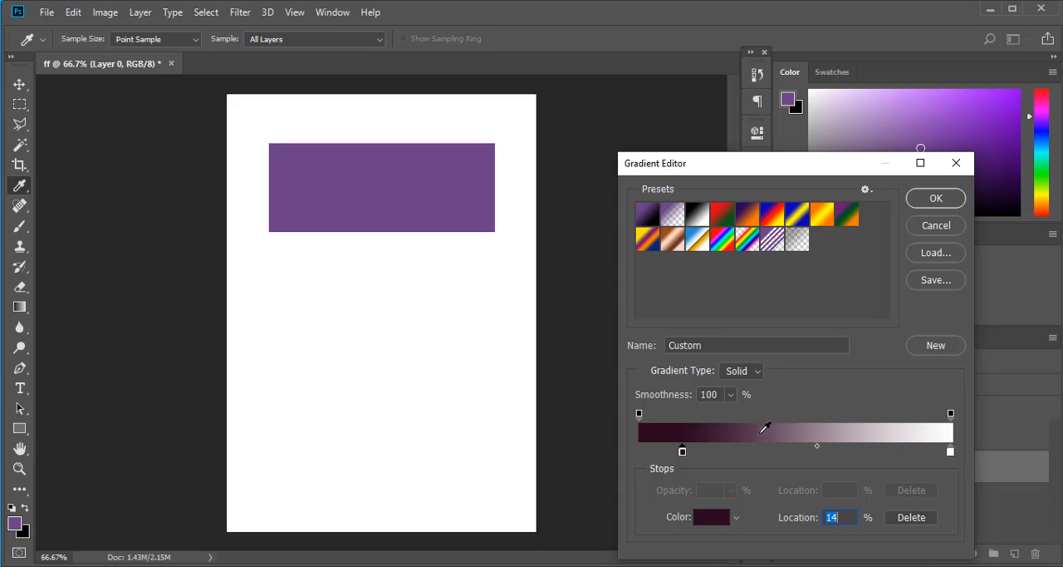
left_click(762, 441)
key("ctrl+z")
left_click(773, 448)
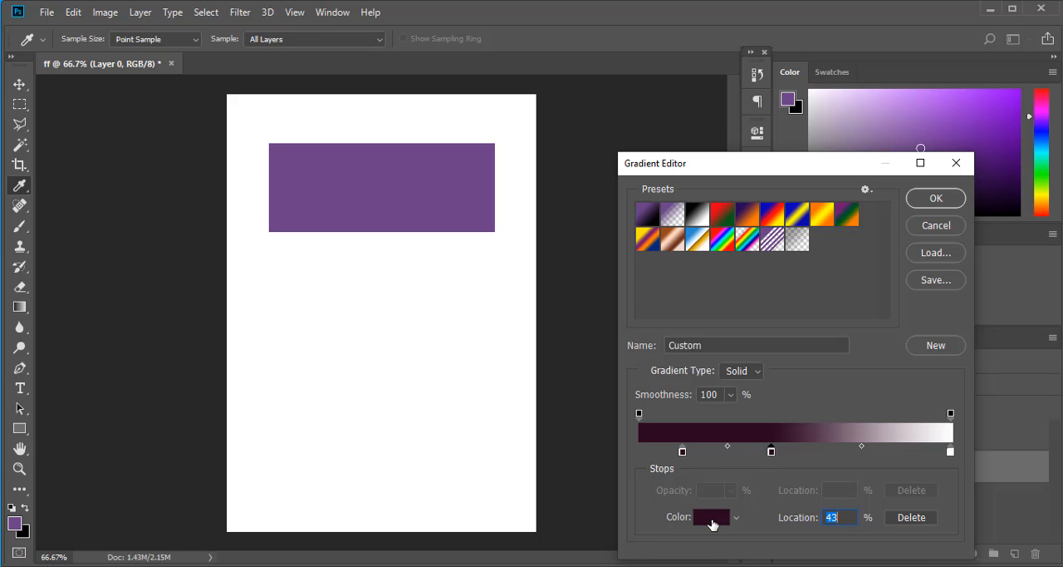
- Set the middle stop's color to 6c1452, move it to the 50% location and accept the custom gradient
left_click(711, 517)
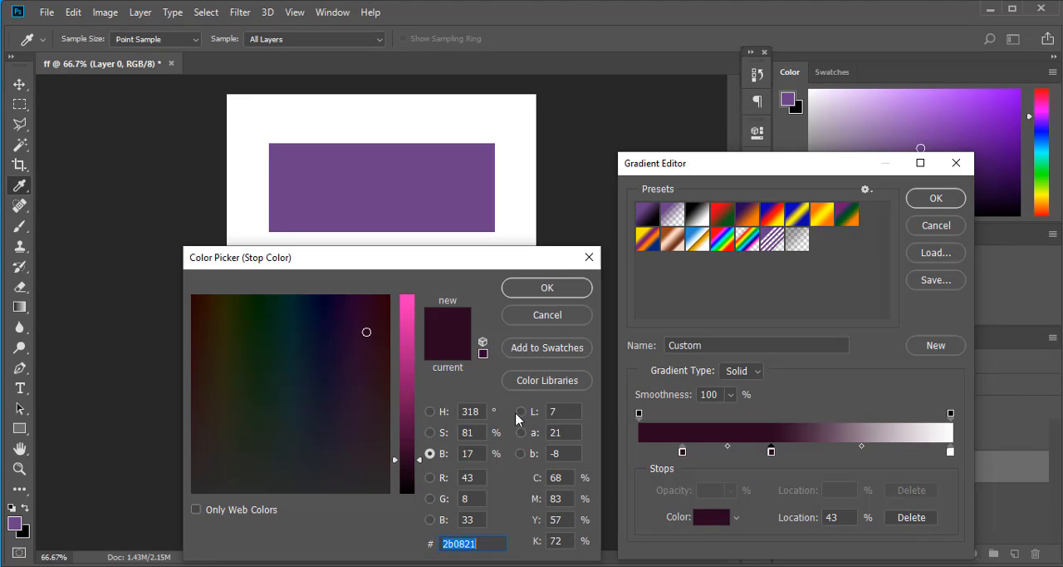
left_click(410, 434)
left_click(409, 410)
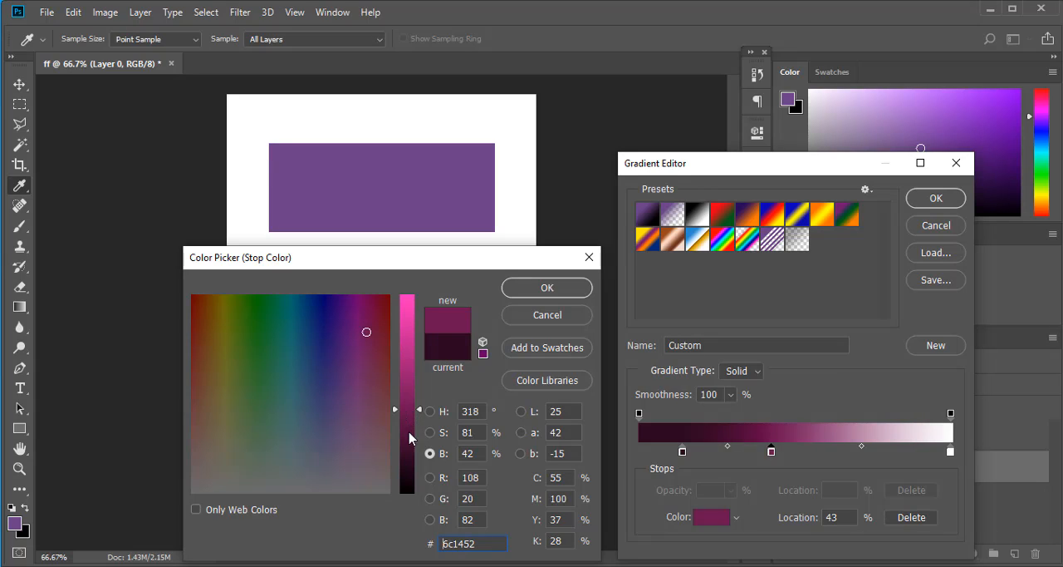
left_click(773, 453)
left_click(548, 290)
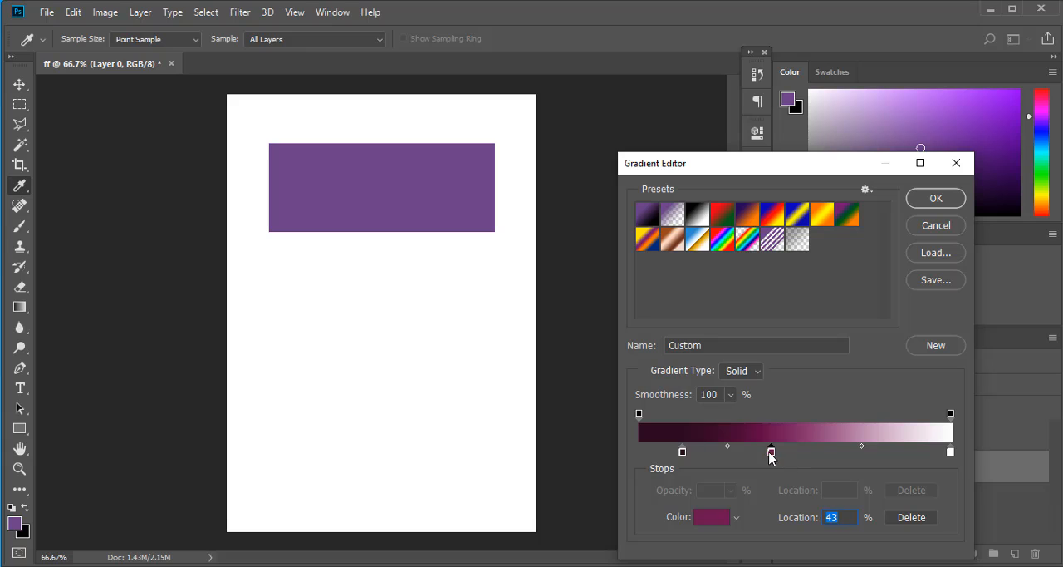
left_click_drag(771, 456, 799, 463)
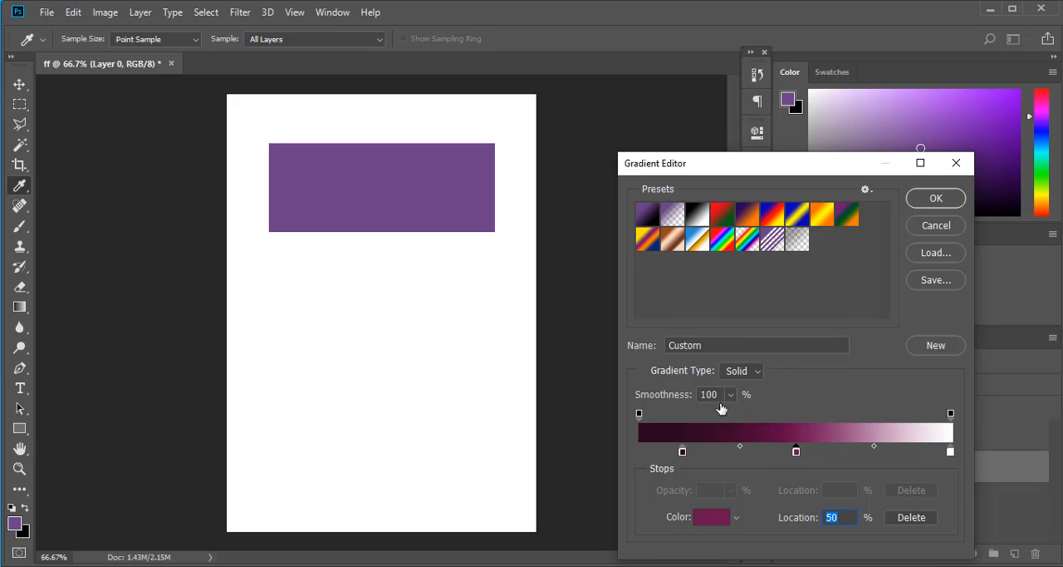
left_click(959, 204)
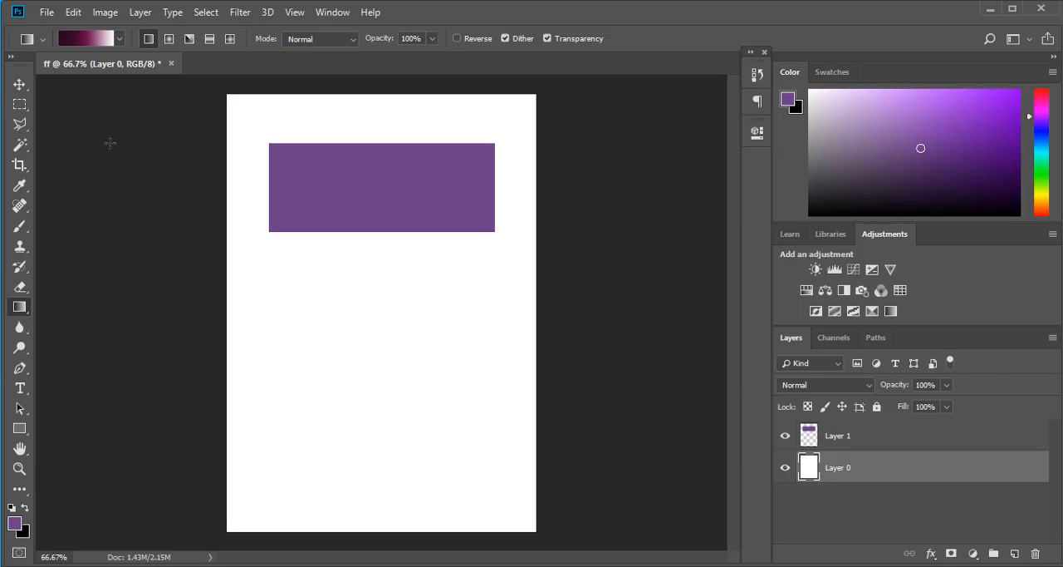
- Make a large rectangular selection below the purple rectangle and activate the Gradient tool
left_click(20, 105)
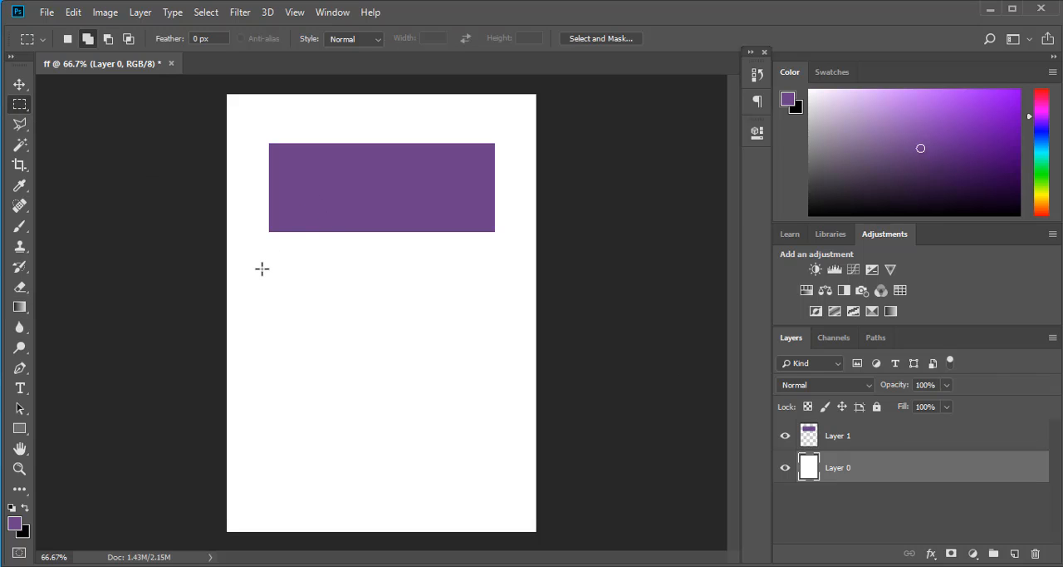
left_click_drag(261, 270, 519, 516)
key("ctrl+z")
left_click(19, 306)
- Try a diagonal linear gradient in the selection on Layer 0 and undo it
left_click_drag(347, 388, 461, 497)
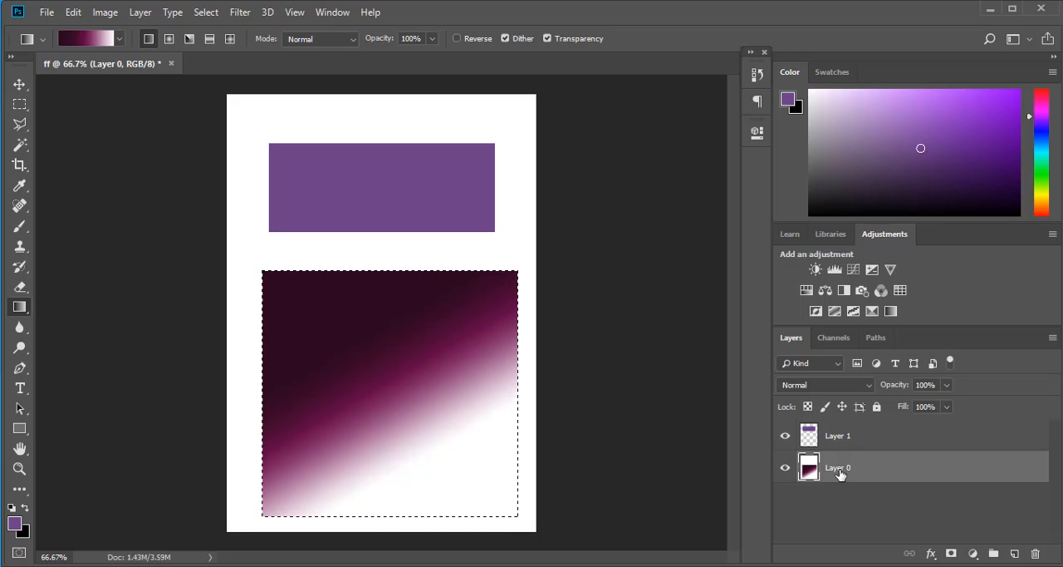
key("ctrl+z")
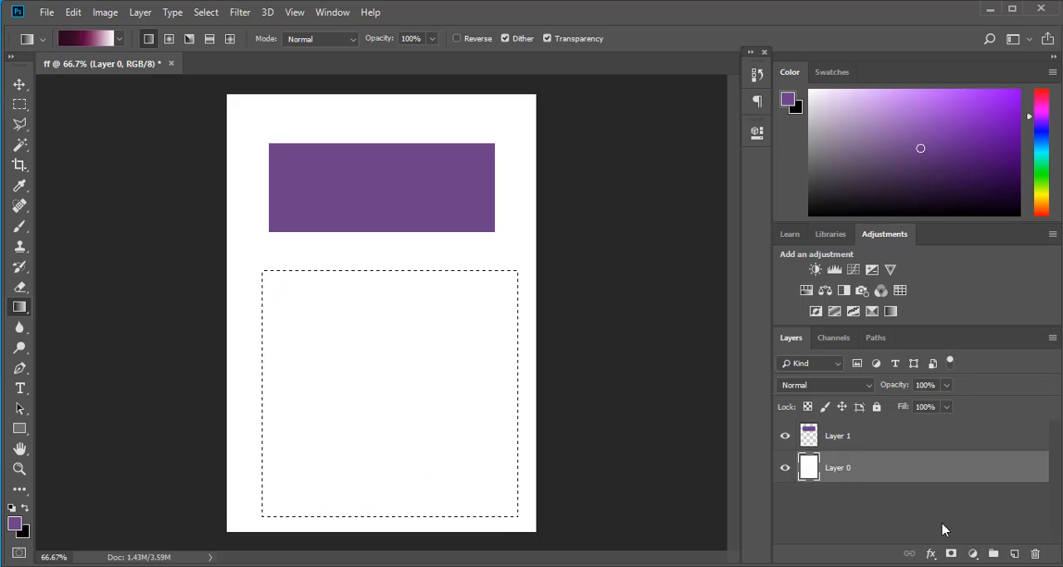
- Add a new layer above Layer 0 and fill the selection with linear gradients in several directions, ending with dark fading downward to white
left_click(1015, 554)
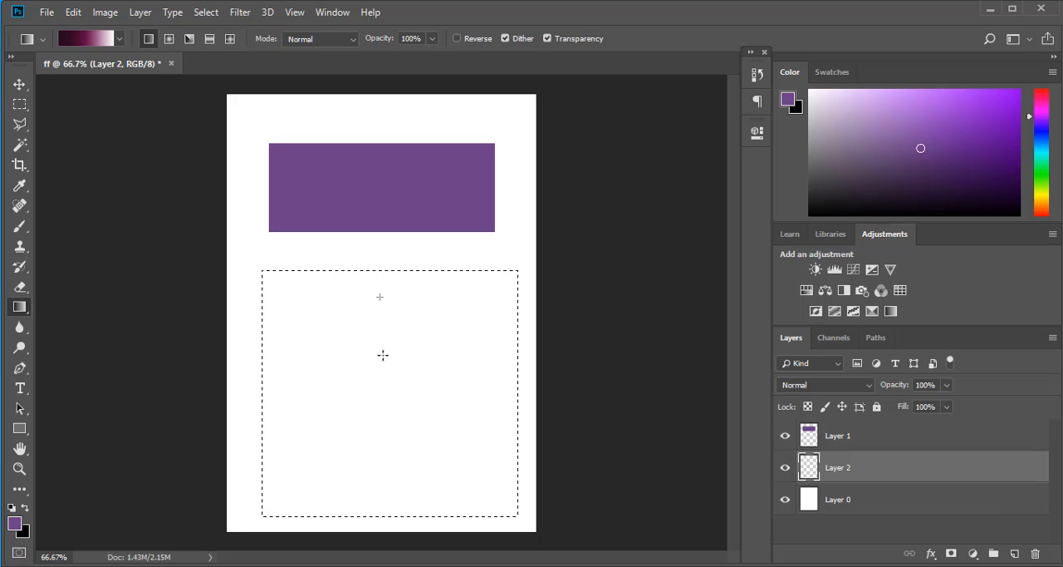
left_click_drag(376, 475, 383, 503)
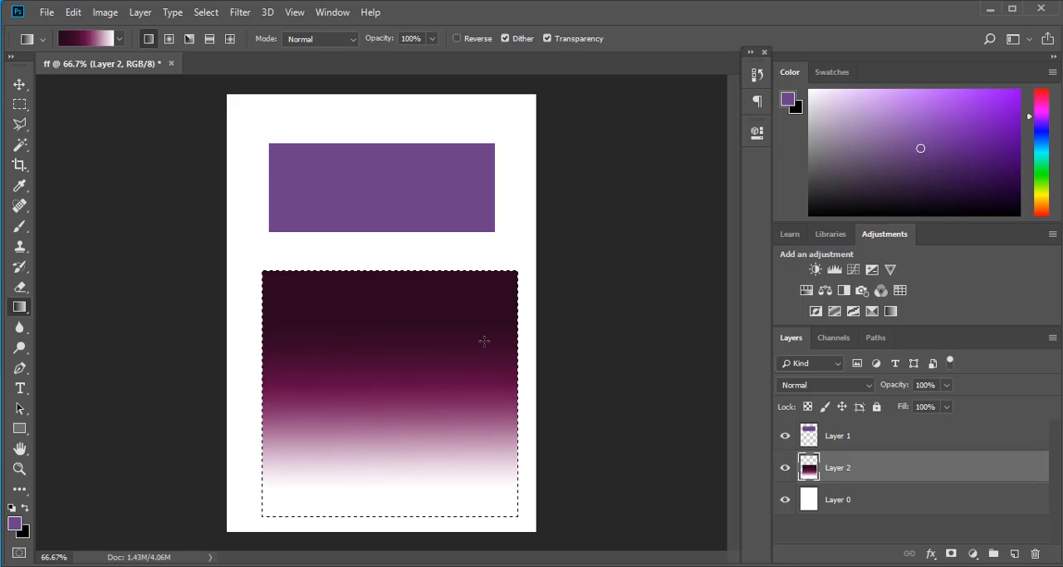
left_click_drag(357, 465, 486, 384)
left_click_drag(328, 349, 328, 350)
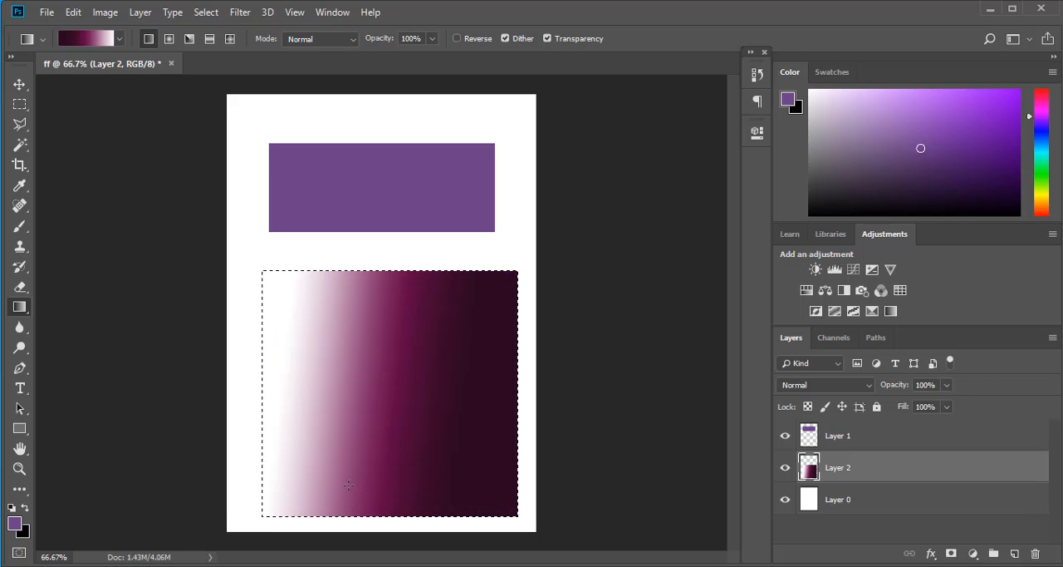
left_click_drag(376, 385, 376, 364)
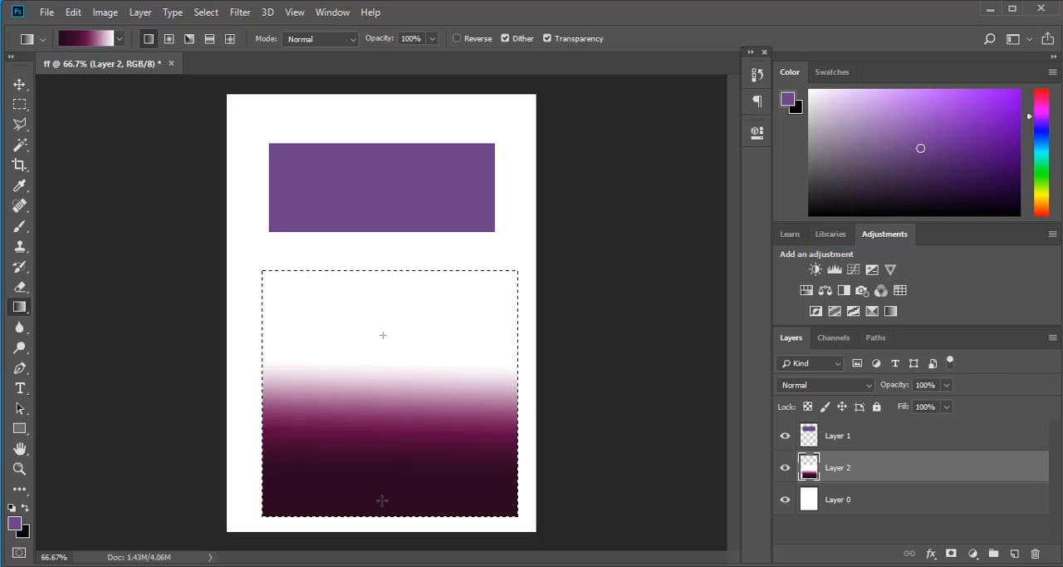
left_click_drag(381, 500, 388, 517)
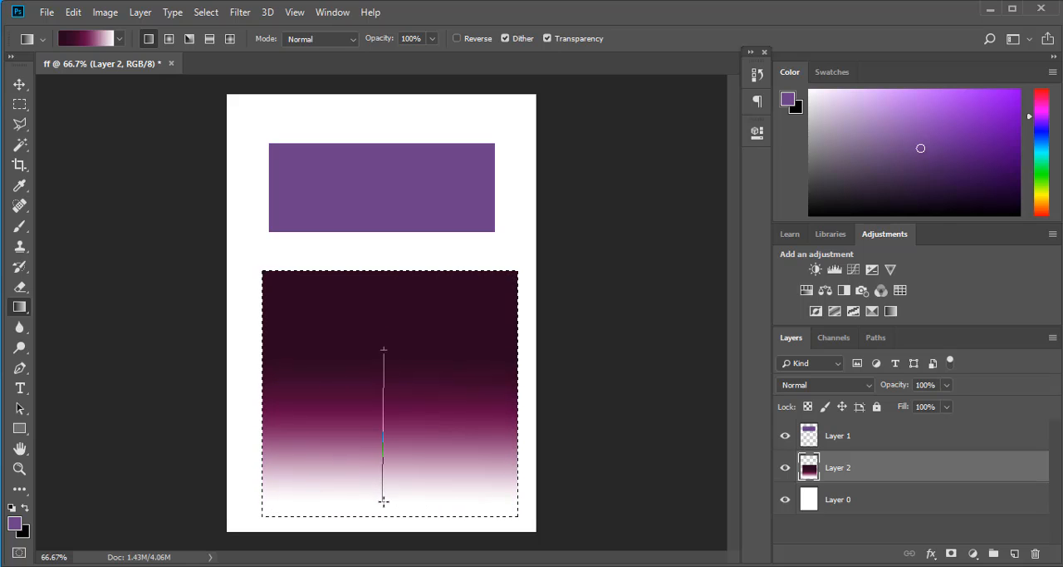
left_click_drag(383, 500, 383, 500)
- Redraw the linear gradient on Layer 2 at several angles, ending with a diagonal from dark upper left to white lower right
left_click(85, 38)
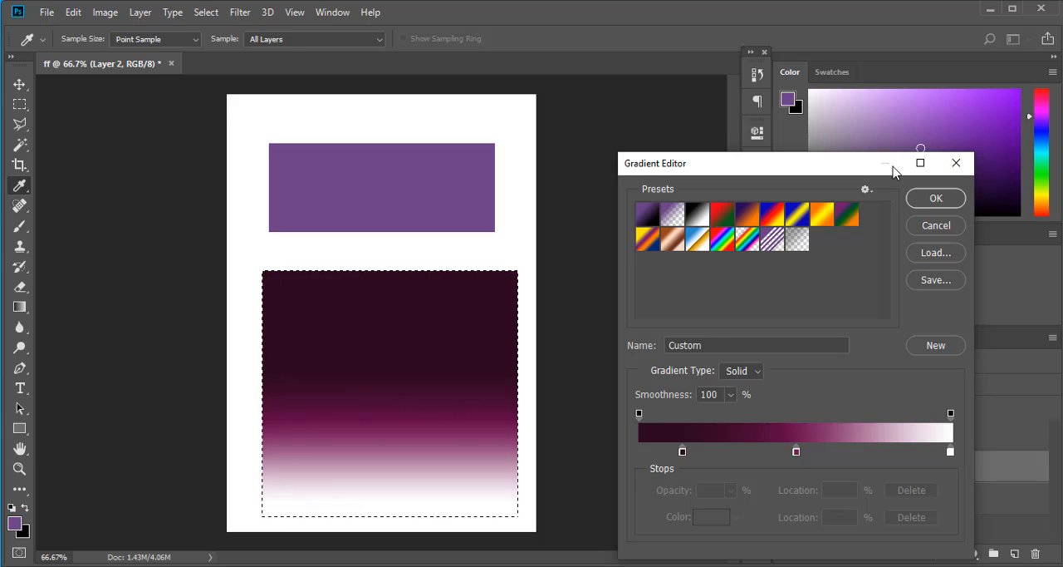
left_click(957, 162)
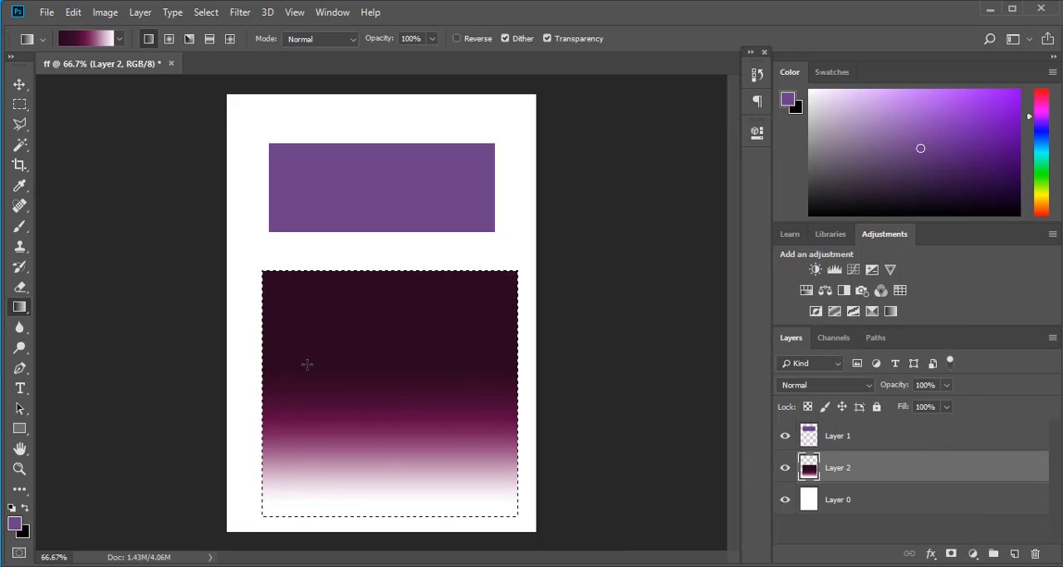
left_click_drag(376, 453, 428, 302)
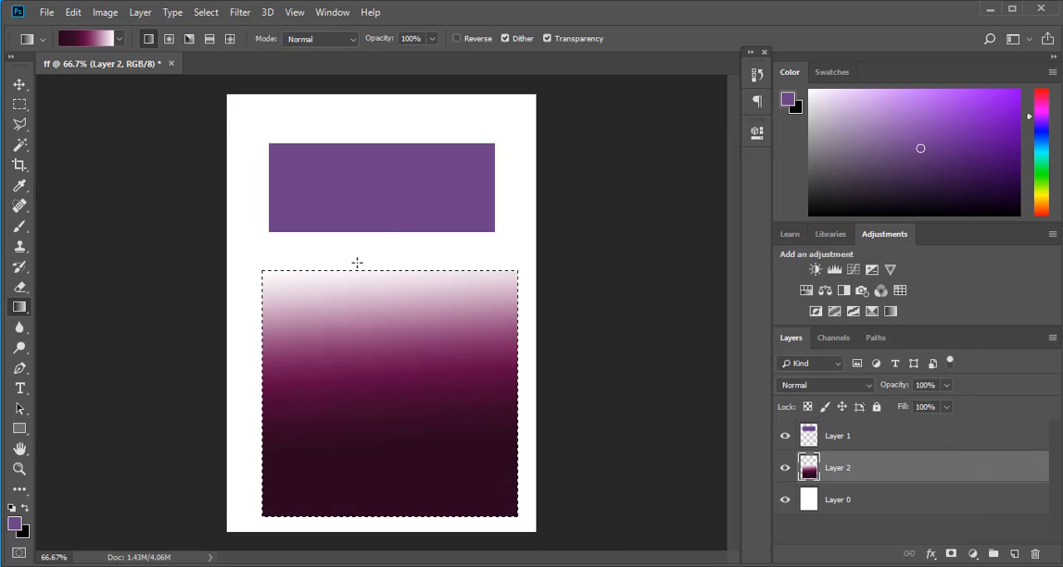
left_click_drag(332, 291, 496, 534)
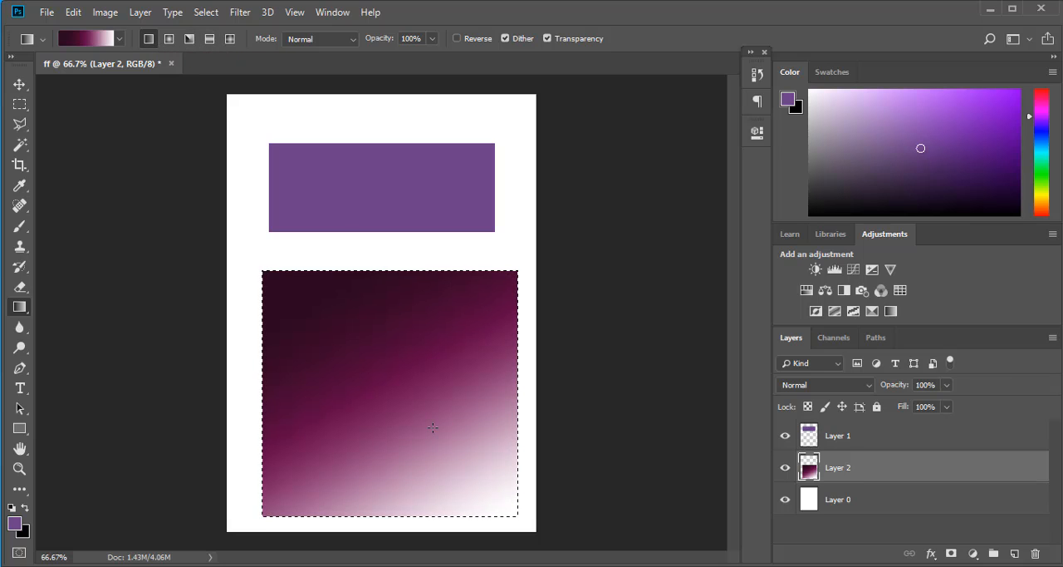
left_click_drag(322, 315, 454, 441)
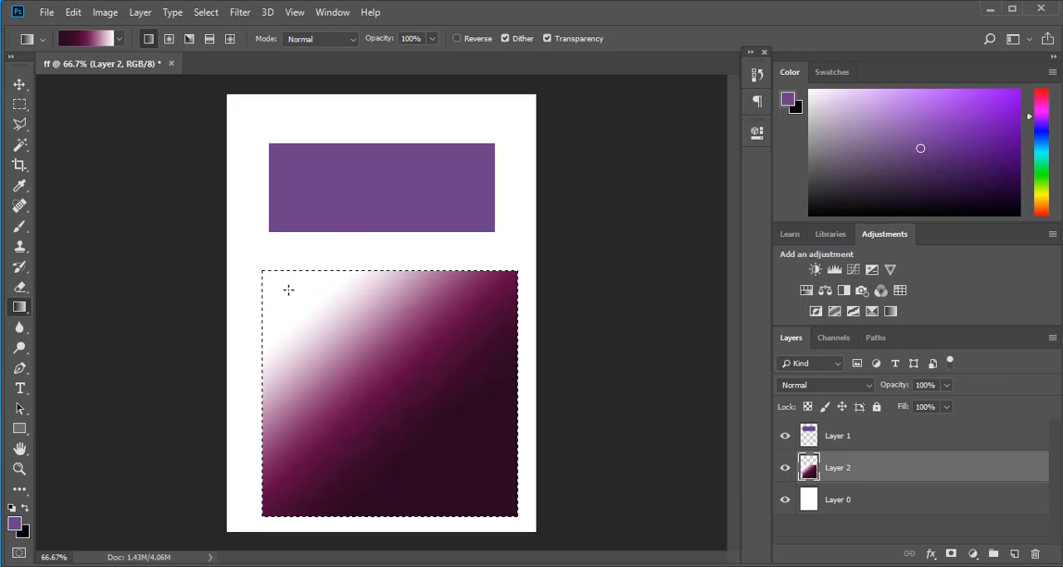
left_click_drag(547, 502, 548, 503)
- Switch to the radial gradient style and draw radial gradients of different sizes in the selection on Layer 2
left_click(168, 38)
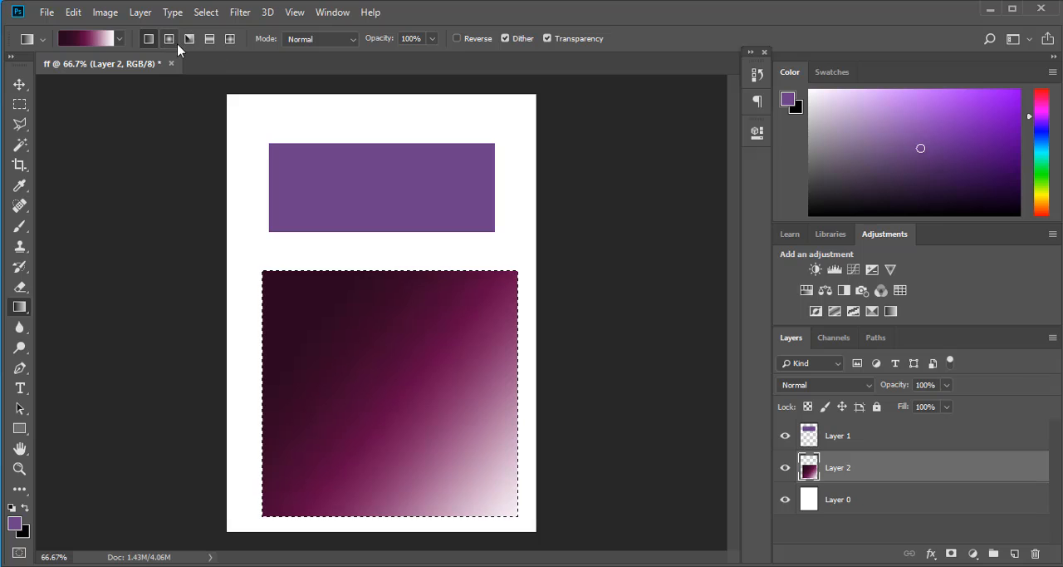
left_click_drag(399, 432, 324, 468)
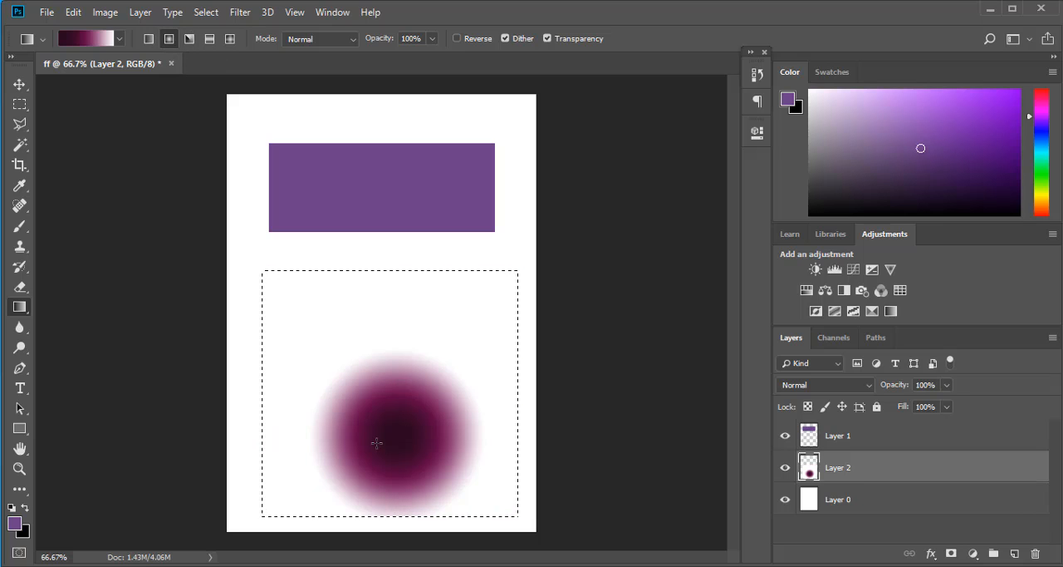
left_click_drag(377, 424, 407, 247)
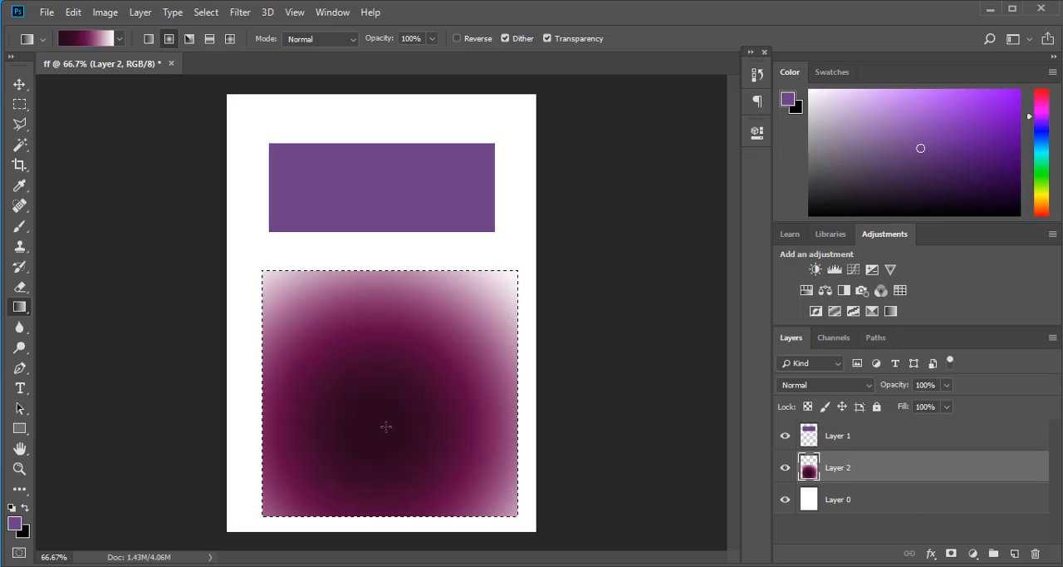
left_click_drag(387, 352, 391, 413)
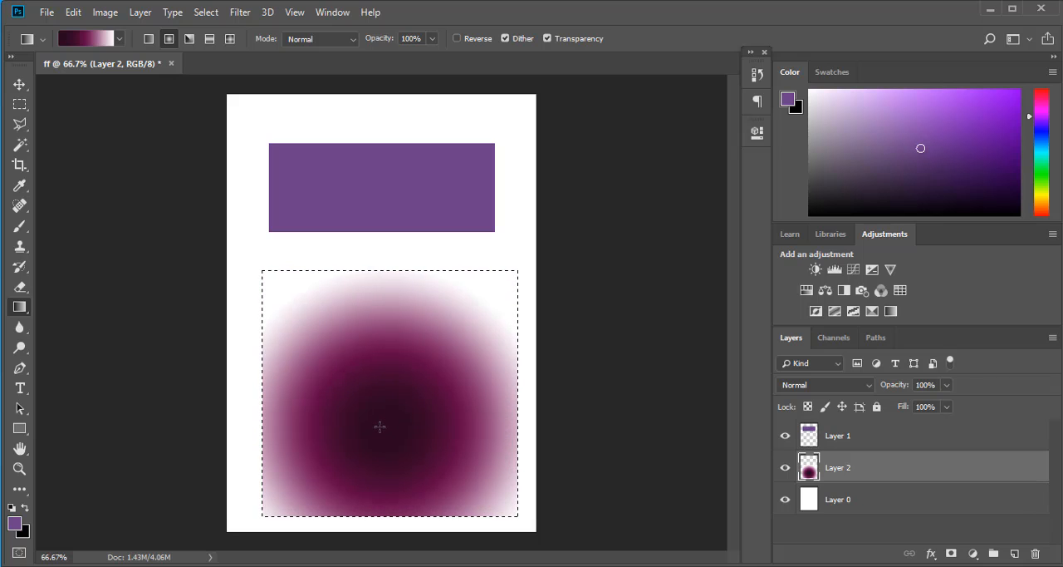
- Fill the selection on Layer 2 with an angle gradient, followed by a reflected gradient
left_click(190, 38)
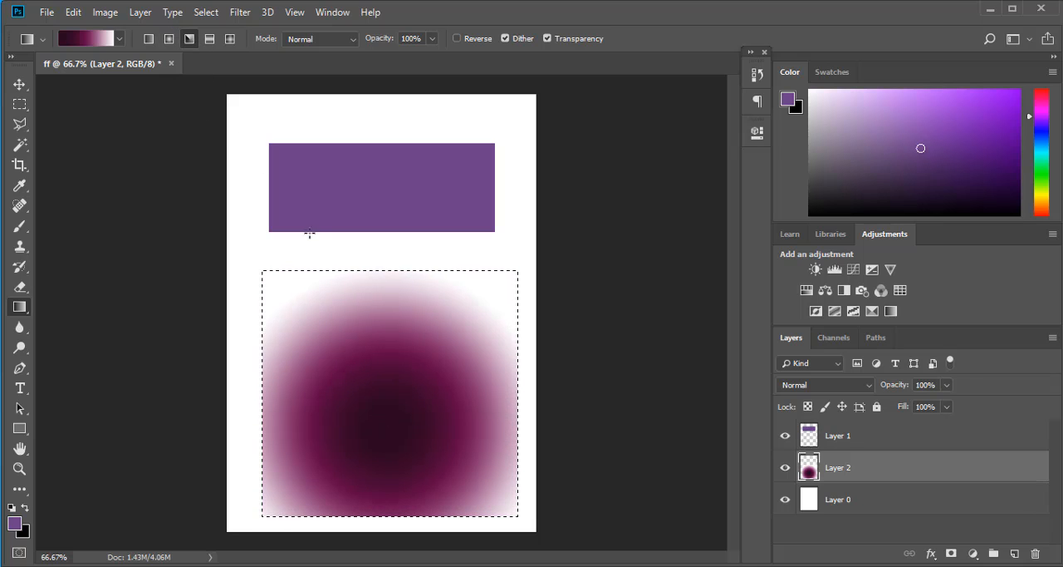
left_click_drag(373, 390, 385, 220)
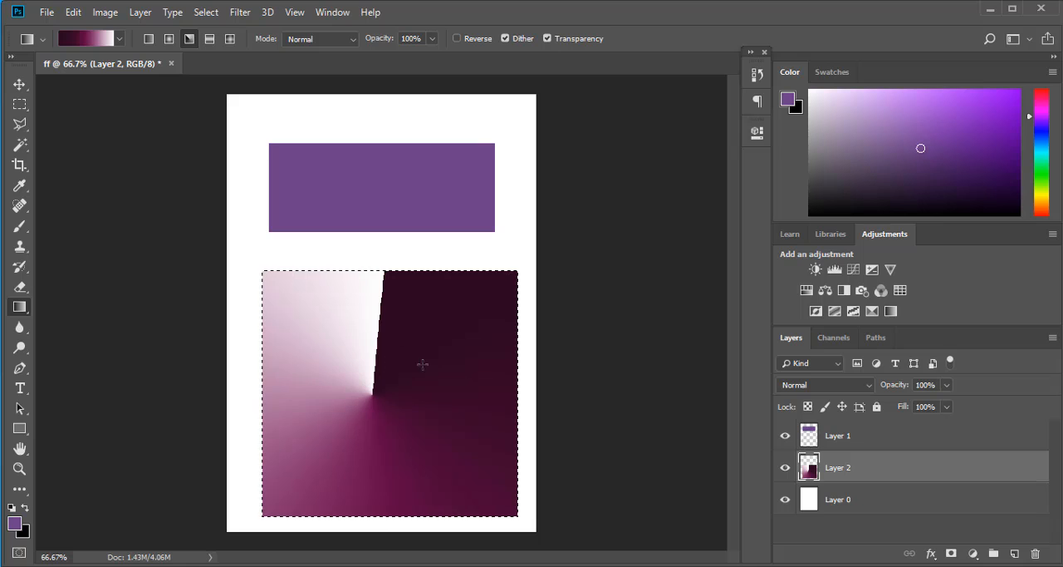
left_click(210, 38)
mouse_move(375, 354)
left_mouse_down()
mouse_move(375, 470)
mouse_move(361, 338)
mouse_move(380, 337)
left_mouse_up()
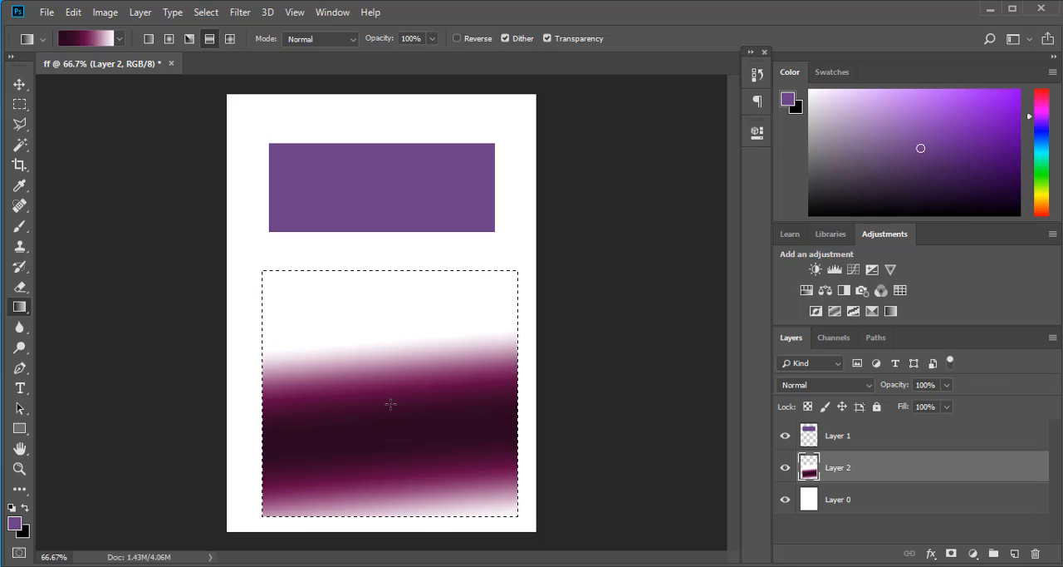
- Switch to the diamond gradient style and draw a small diamond near the center of the selection on Layer 2
left_click(230, 38)
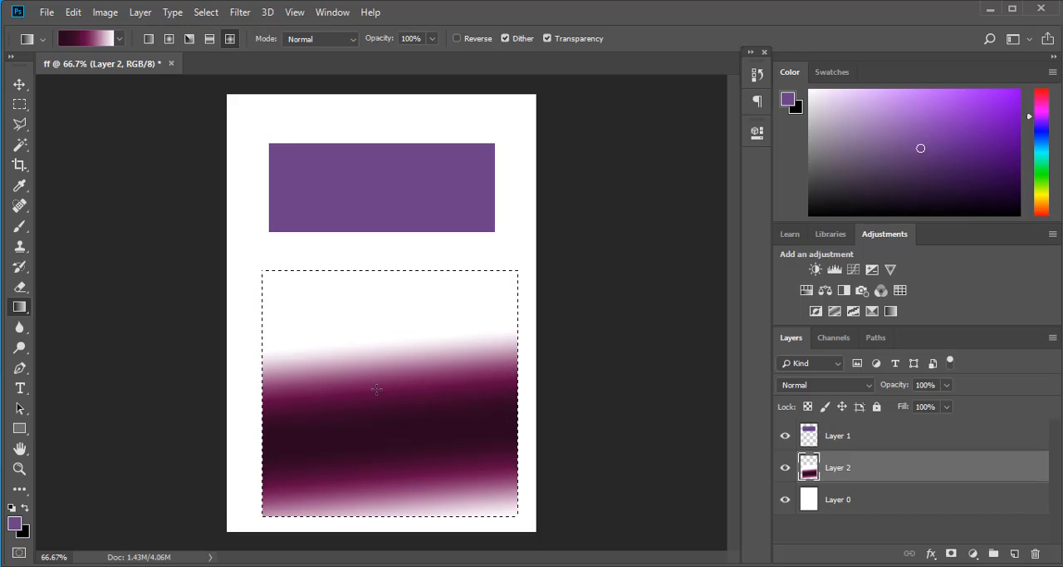
left_click_drag(381, 397, 419, 449)
left_click_drag(373, 421, 431, 437)
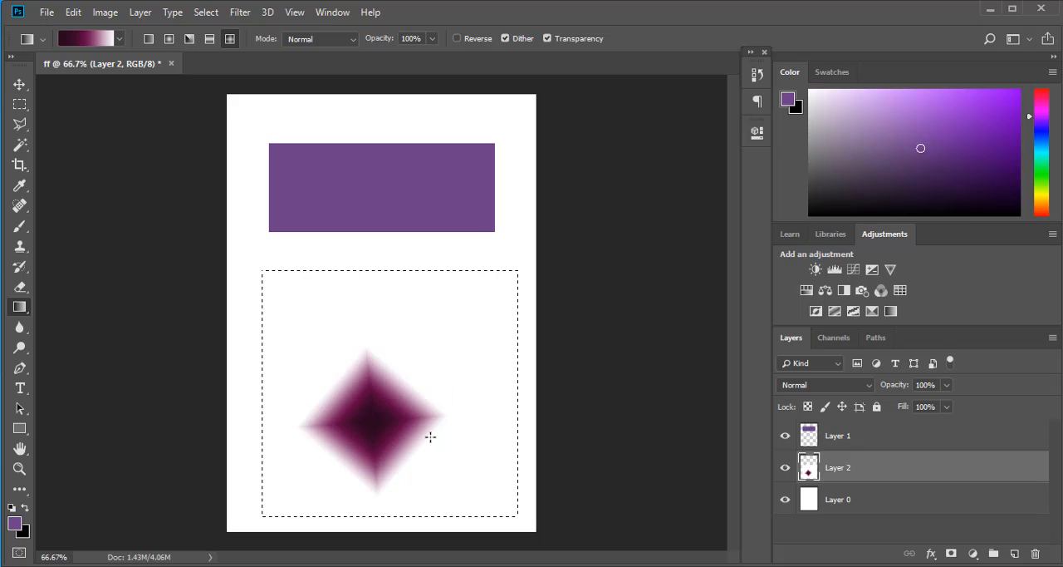
- Draw larger diamond gradients in the selection on Layer 2, followed by an upward linear gradient
left_click_drag(379, 468, 388, 329)
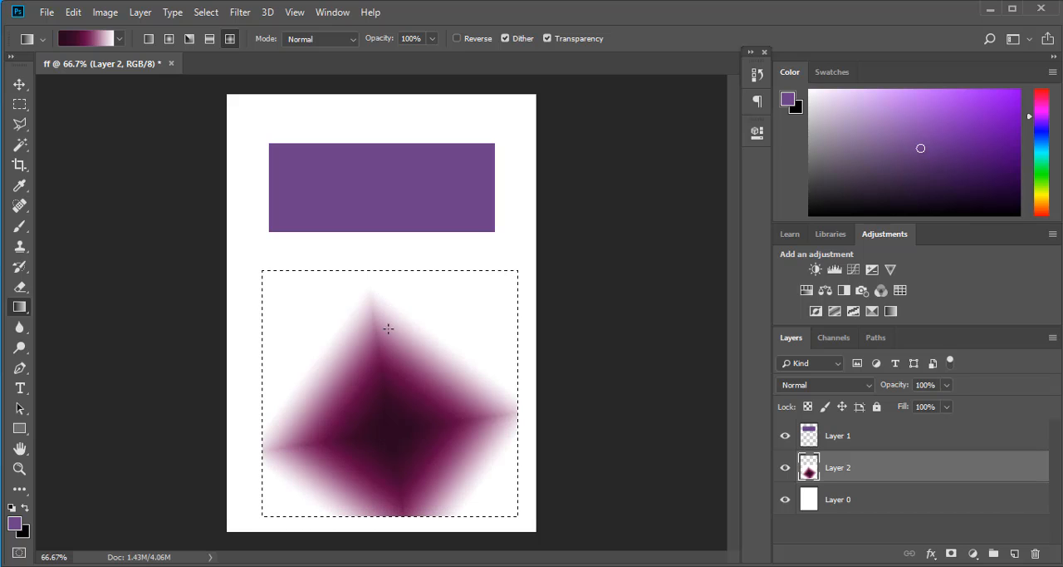
left_click_drag(375, 431, 411, 338)
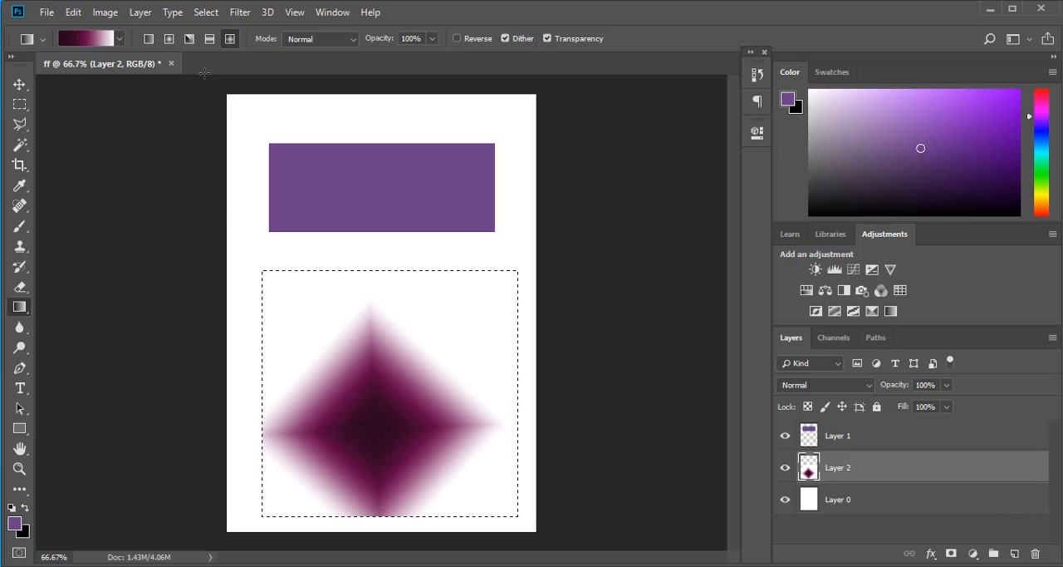
left_click(149, 41)
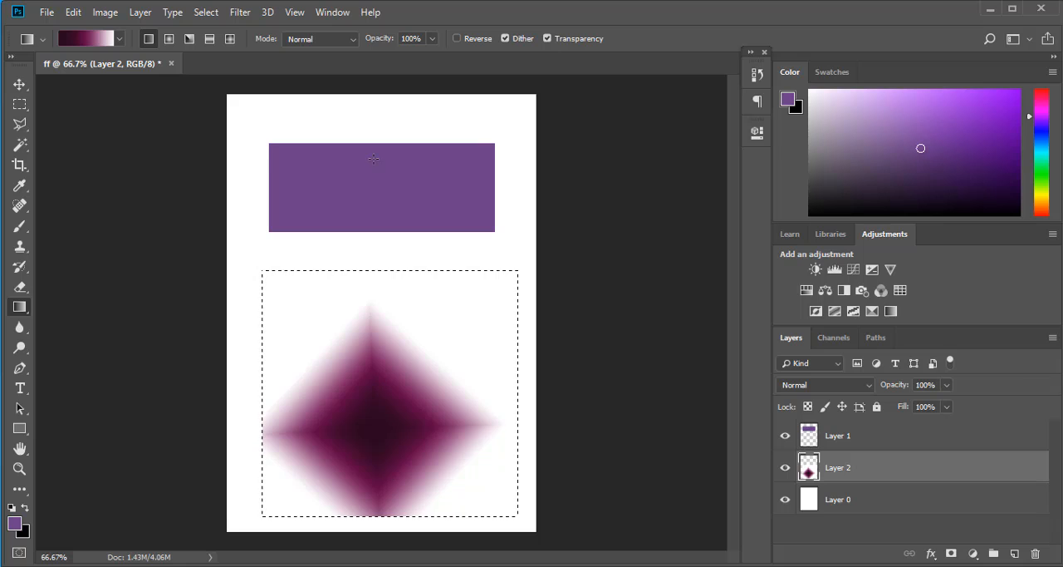
left_click_drag(400, 432, 374, 158)
- Fill the selection on Layer 2 with radial gradients of decreasing size, followed by a diagonal linear gradient from dark lower right to white upper left
left_click(168, 40)
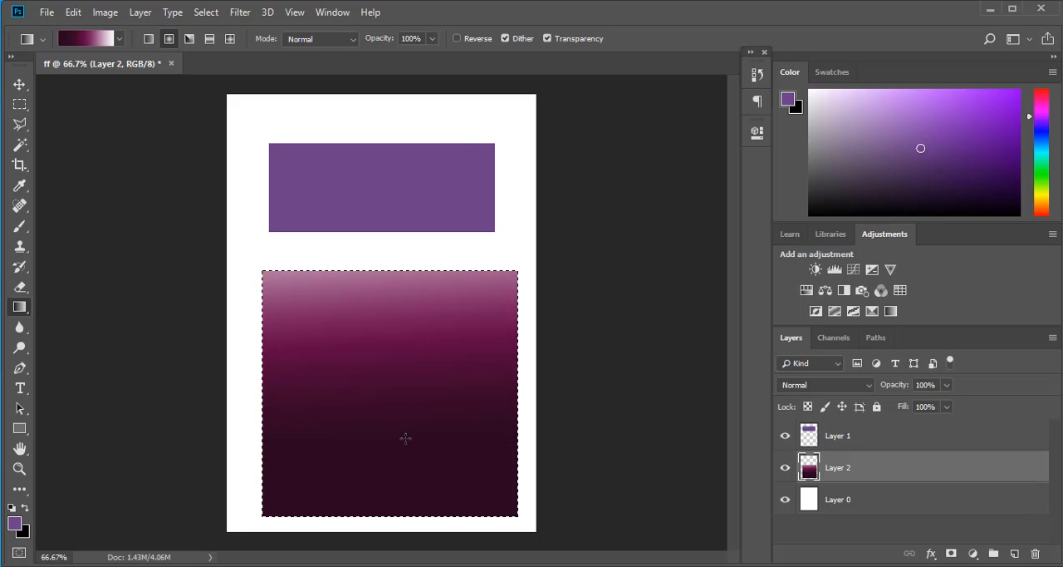
left_click_drag(406, 437, 375, 282)
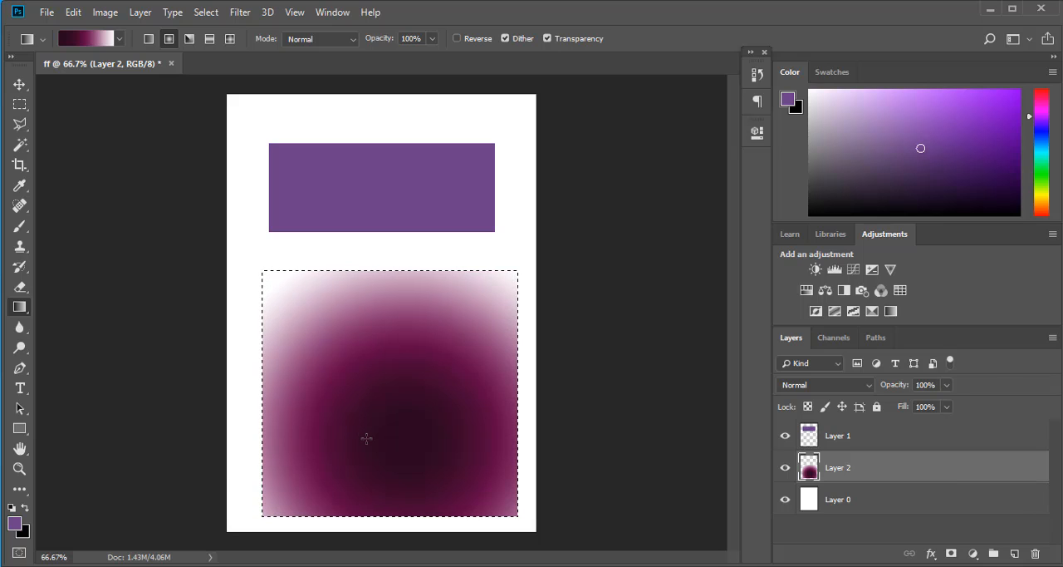
left_click_drag(366, 438, 366, 279)
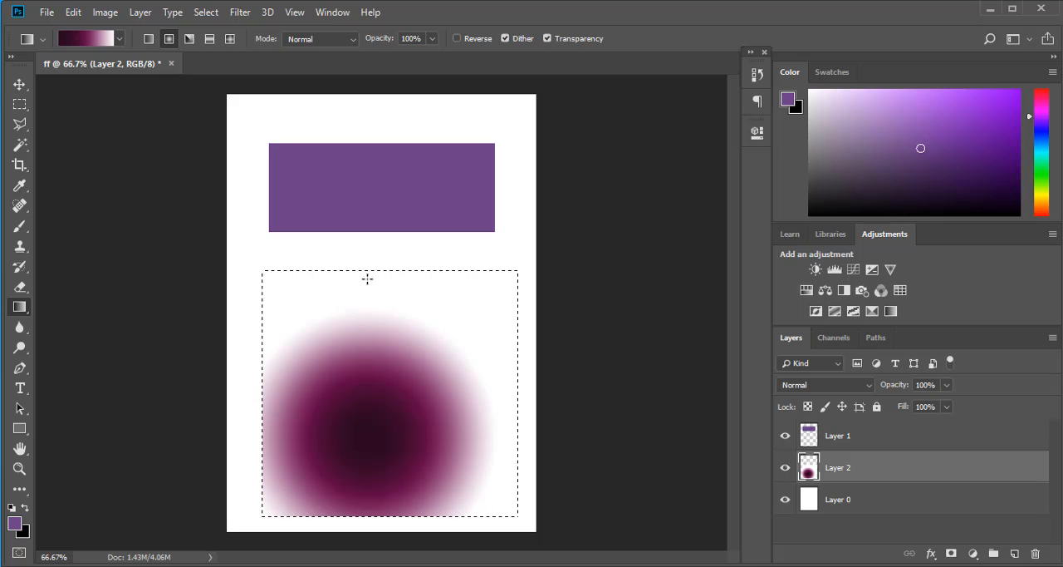
left_click_drag(388, 362, 379, 310)
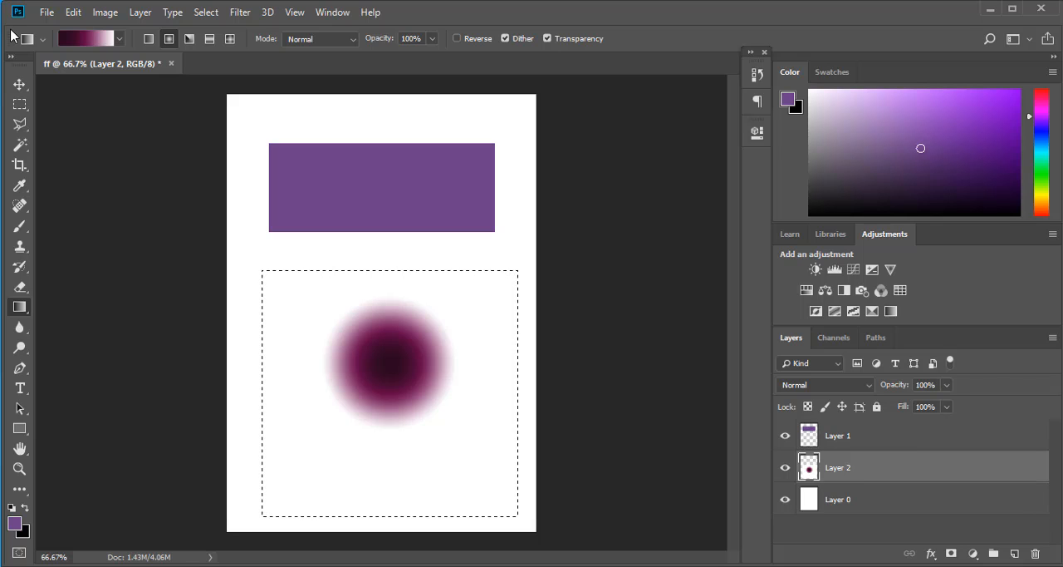
left_click(149, 39)
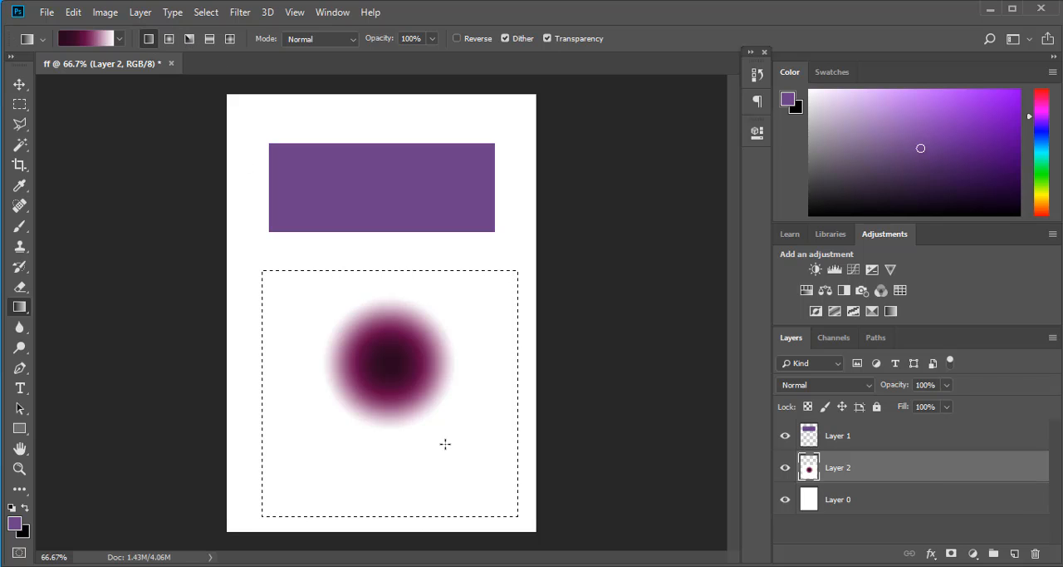
left_click_drag(453, 457, 252, 264)
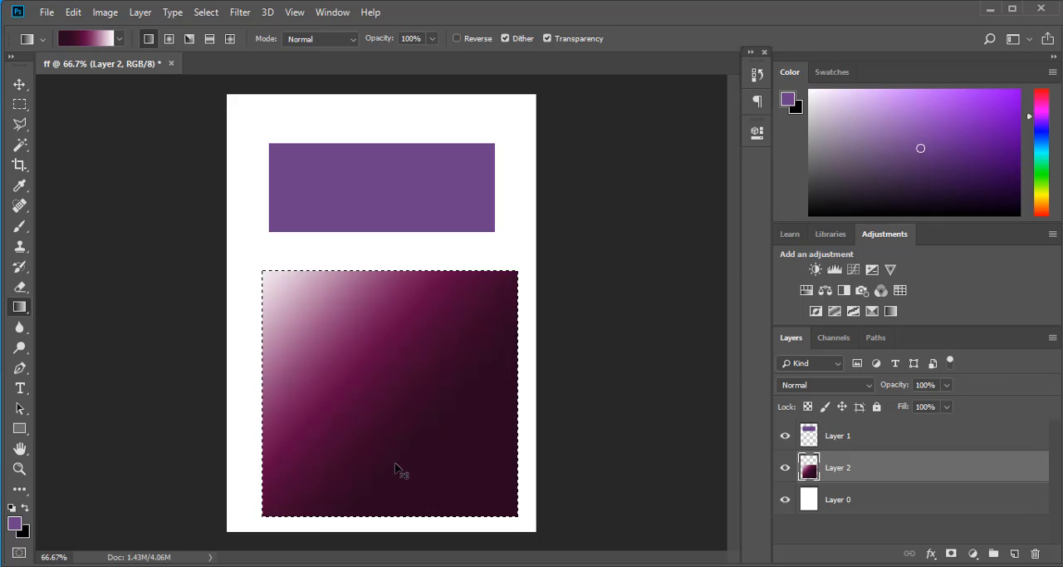
- Delete the gradient-filled Layer 2 and clear the selection
left_click(1036, 554)
left_click(445, 293)
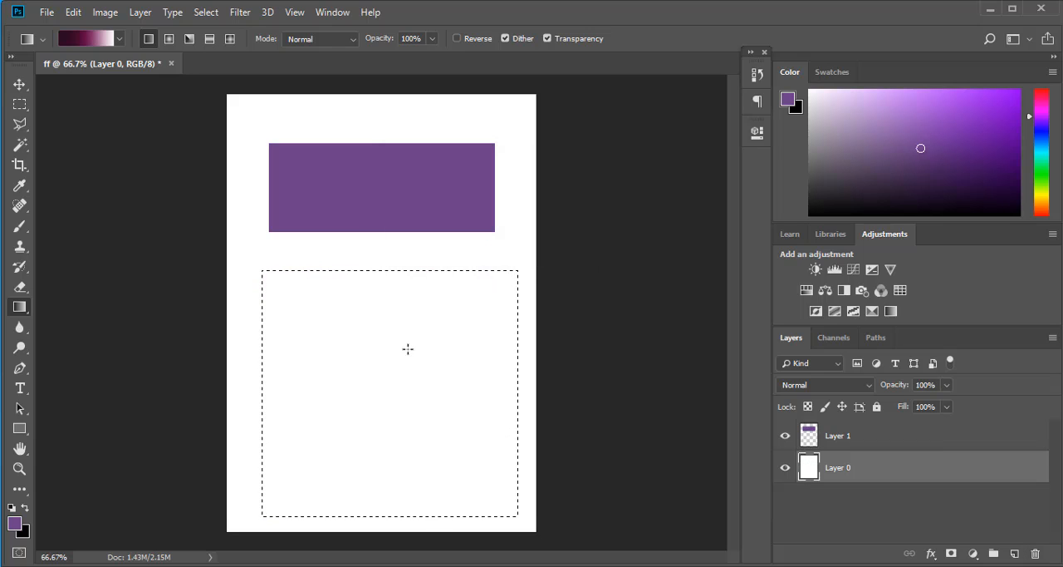
key("ctrl+d")
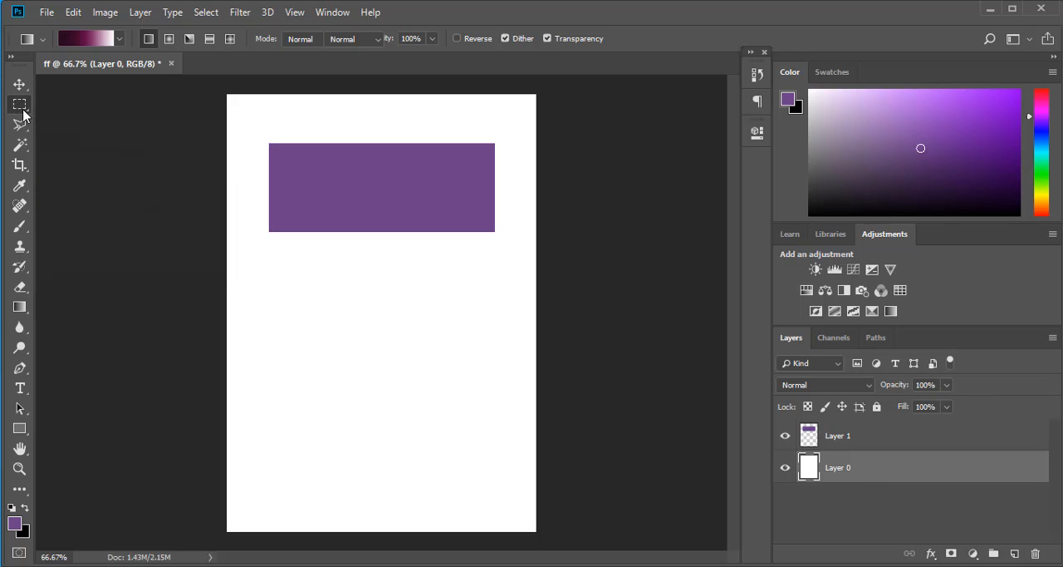
- Make a small rectangular selection below the left part of the purple rectangle and add a new layer above Layer 0
left_click(19, 103)
left_click_drag(280, 293, 380, 347)
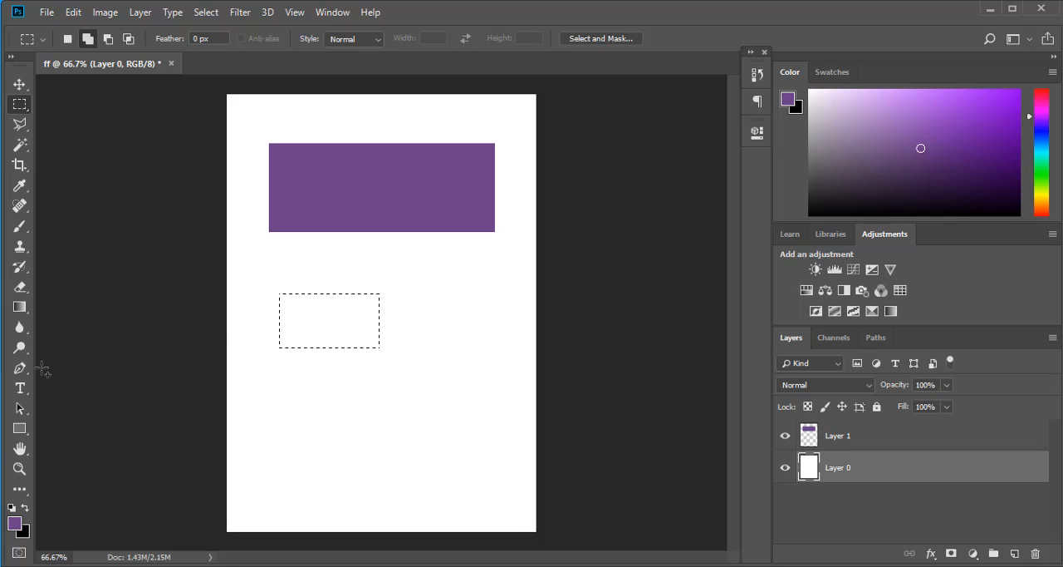
left_click(1014, 553)
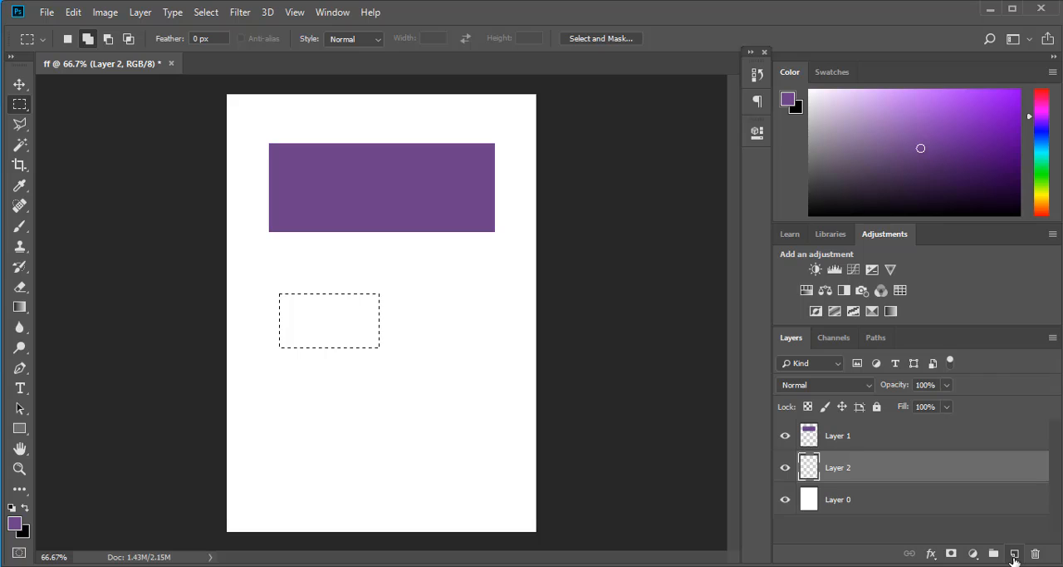
- Fill the small selection on Layer 2 with a linear gradient from dark on the left to white on the right, and deselect
left_click(20, 307)
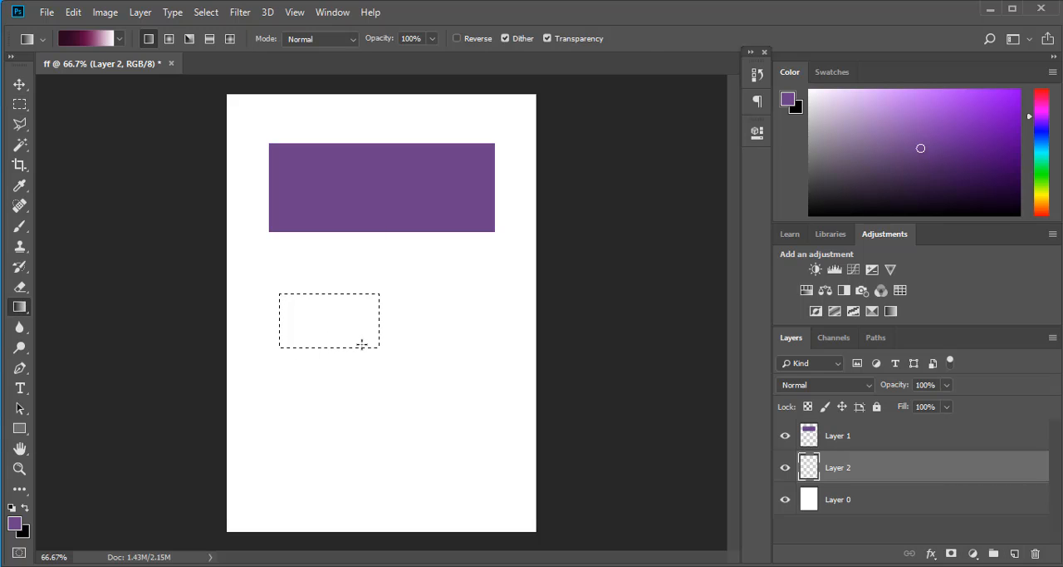
left_click_drag(315, 313, 370, 353)
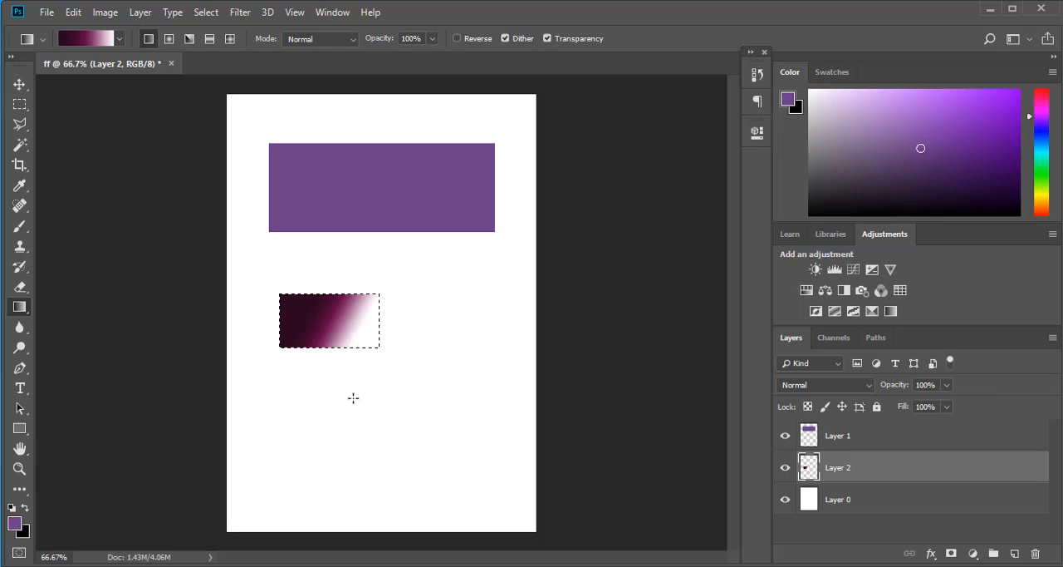
left_click_drag(289, 308, 358, 339)
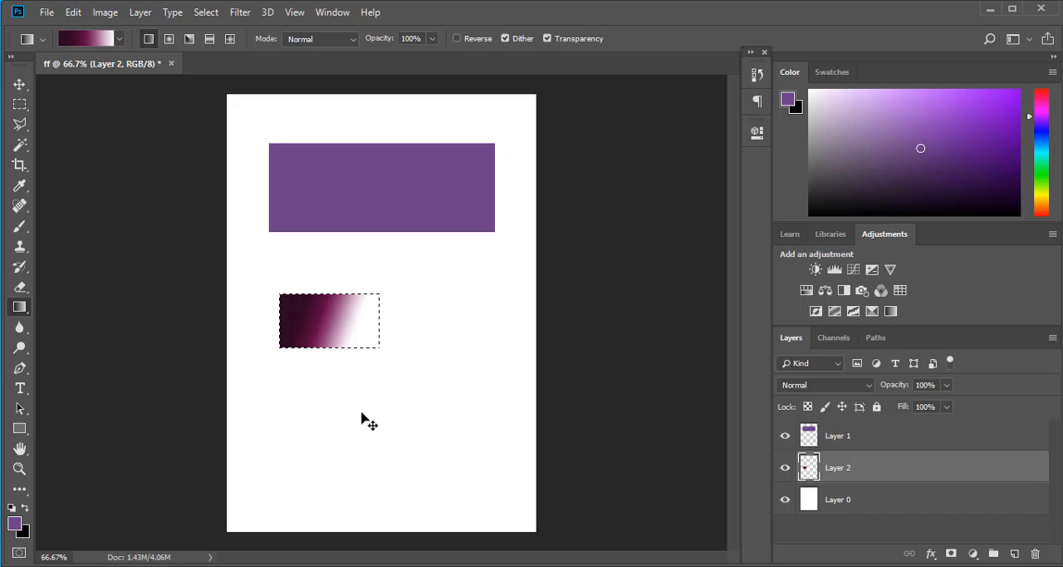
key("ctrl+d")
- Make two separate rectangular selections side by side below the small gradient rectangle and add a new layer above Layer 0
left_click(919, 501)
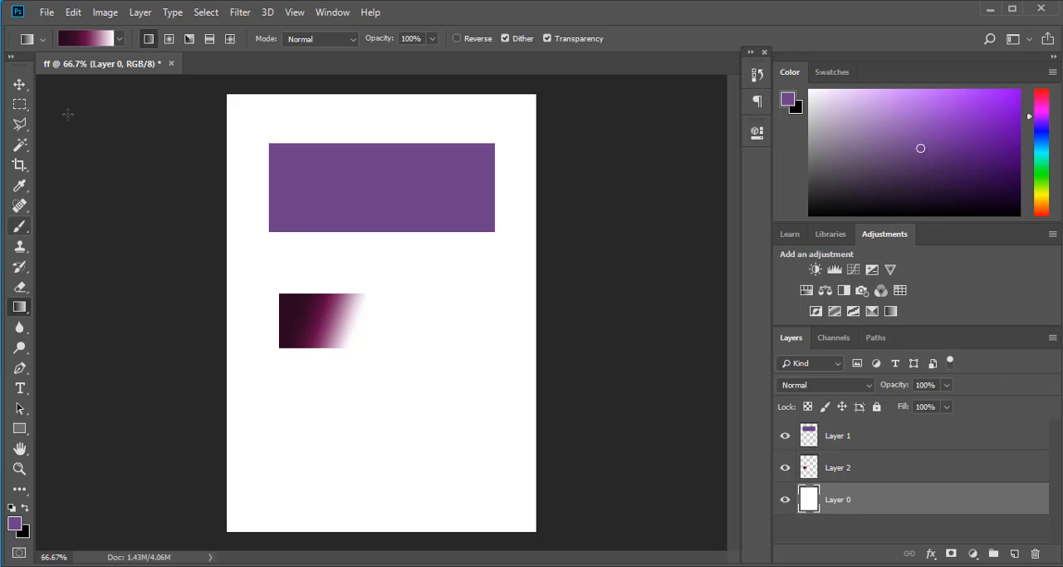
left_click(19, 103)
left_click_drag(284, 390, 384, 438)
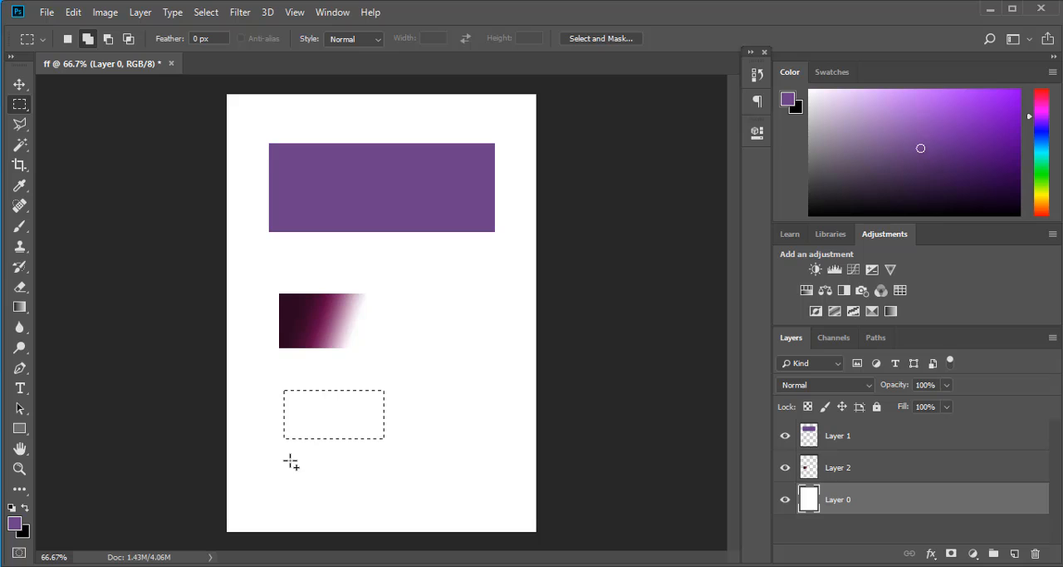
left_click_drag(405, 397, 508, 435)
left_click(1015, 553)
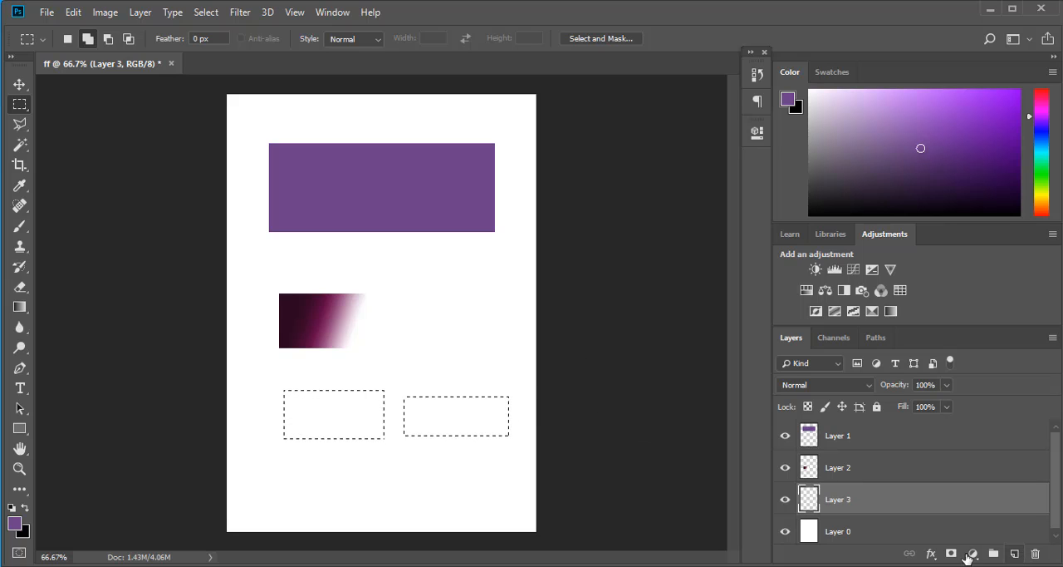
- Draw linear gradients in several directions across the two selected rectangles on Layer 3
left_click(18, 307)
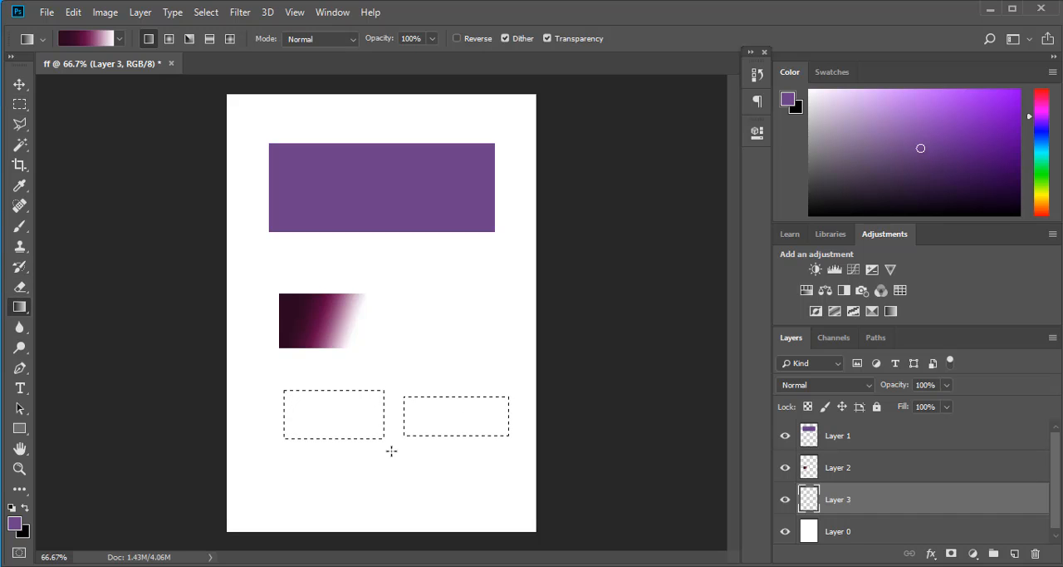
left_click_drag(294, 383, 291, 467)
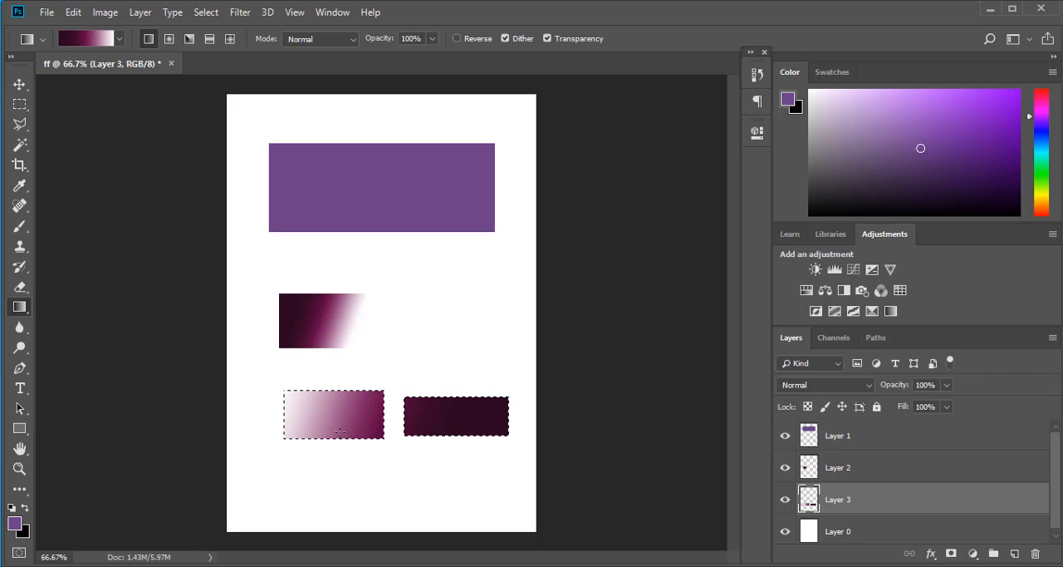
left_click_drag(312, 425, 531, 230)
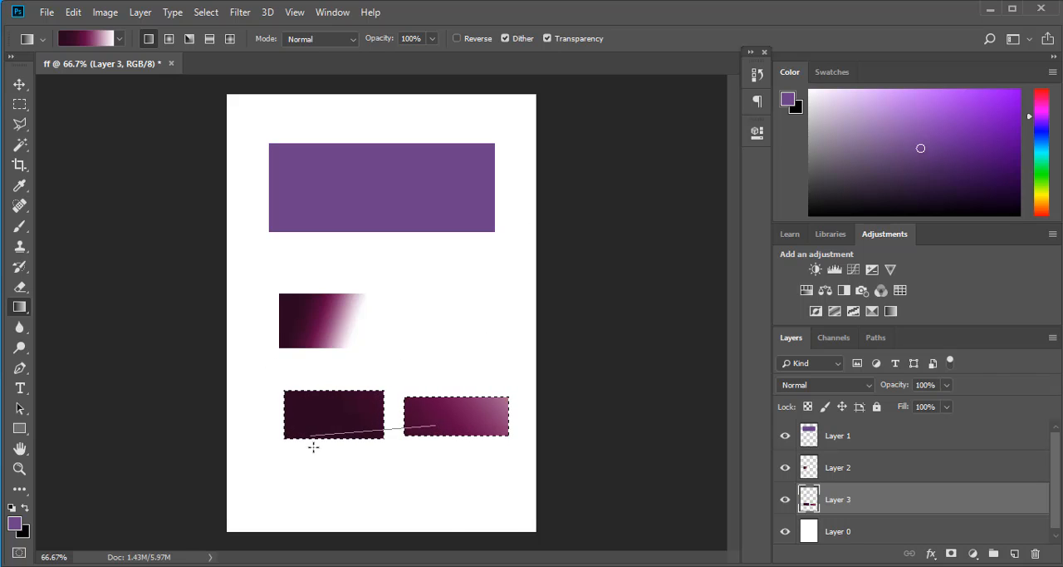
left_click_drag(313, 447, 311, 449)
left_click_drag(437, 502, 357, 306)
left_click_drag(391, 453, 390, 220)
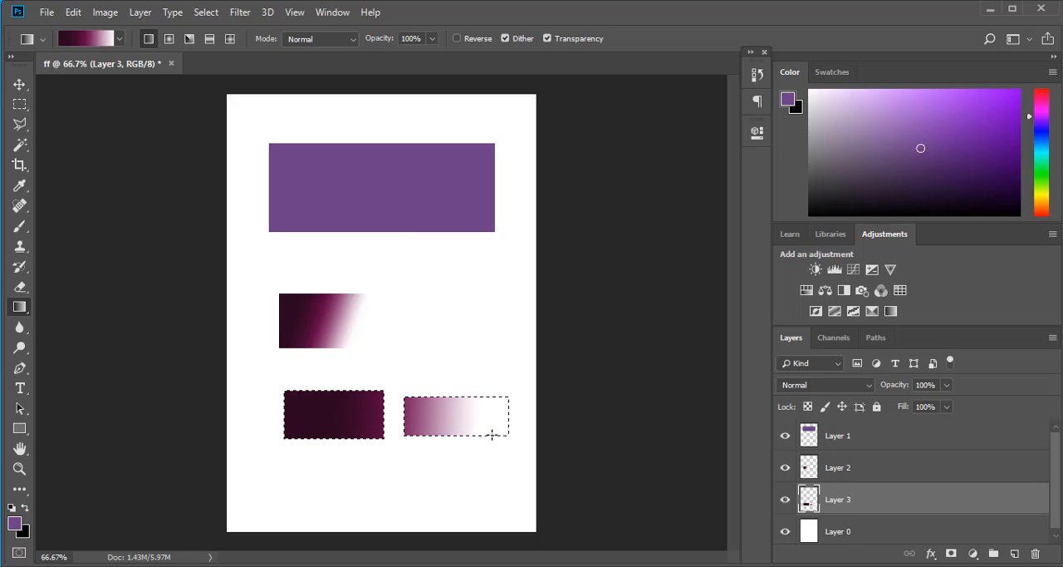
left_click_drag(331, 436, 530, 363)
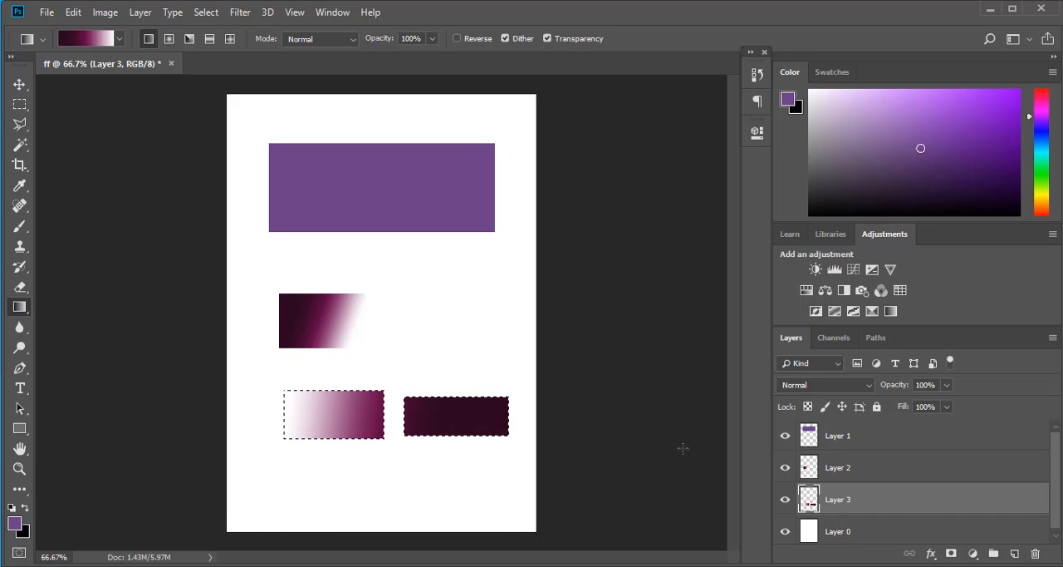
- Delete Layer 3 and clear the two rectangular selections
left_click(1037, 553)
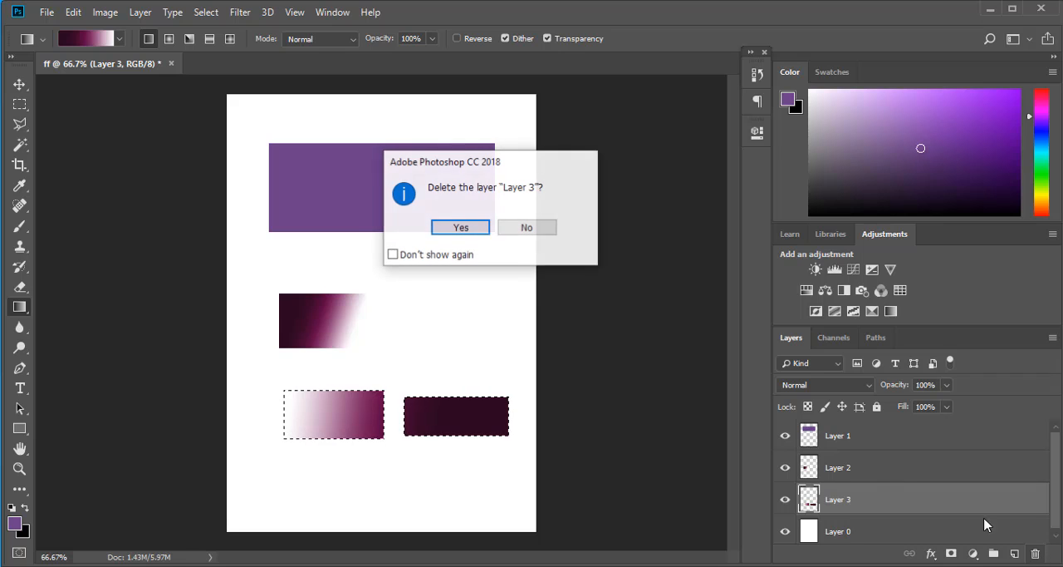
left_click(459, 226)
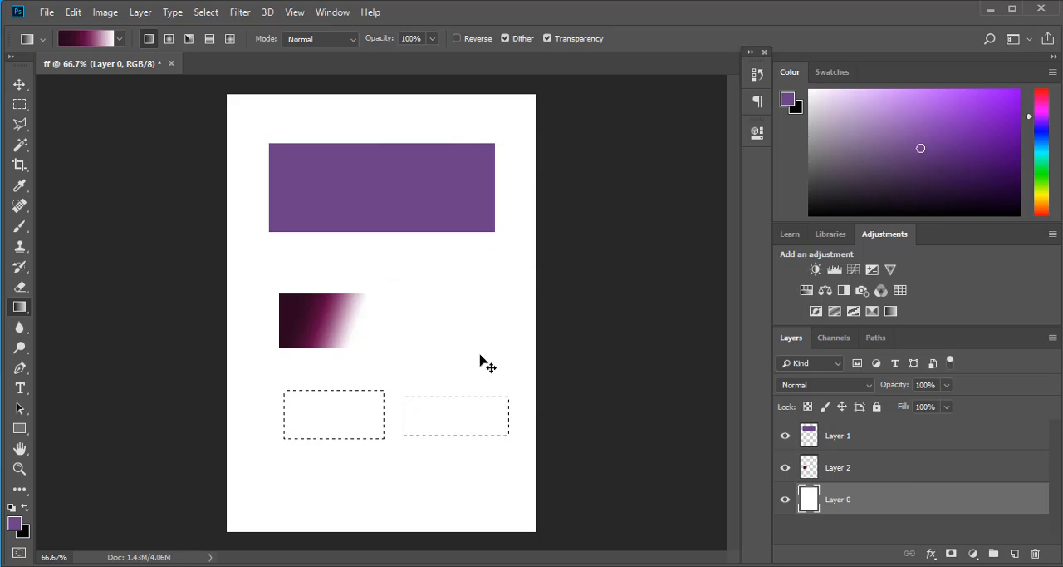
key("ctrl+d")
- Sample foreground colors with the Eyedropper from the gradient and the purple rectangle, ending on a mauve-pink tone of the gradient
left_click(20, 185)
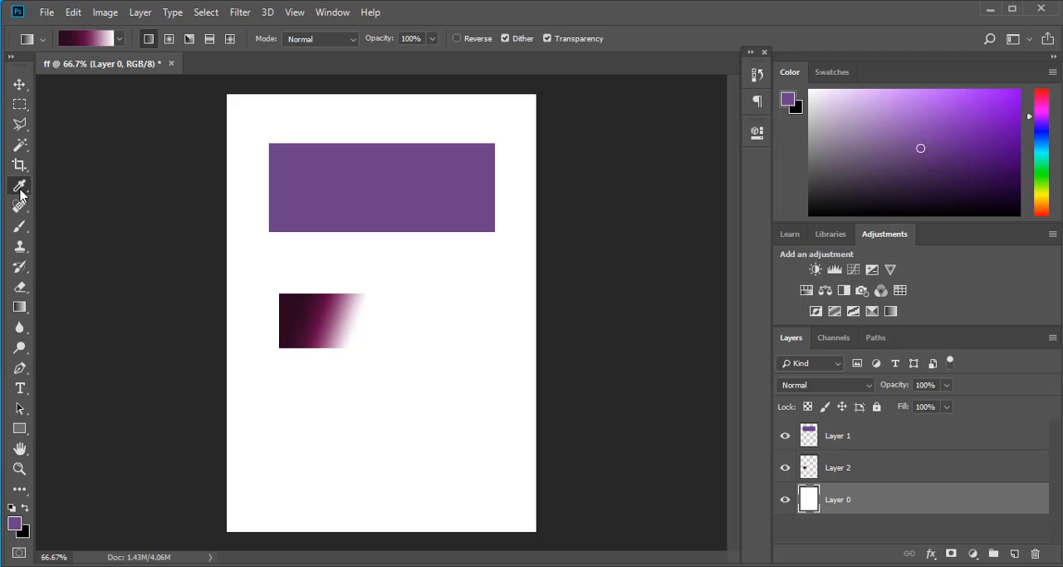
left_click(304, 308)
left_click(319, 309)
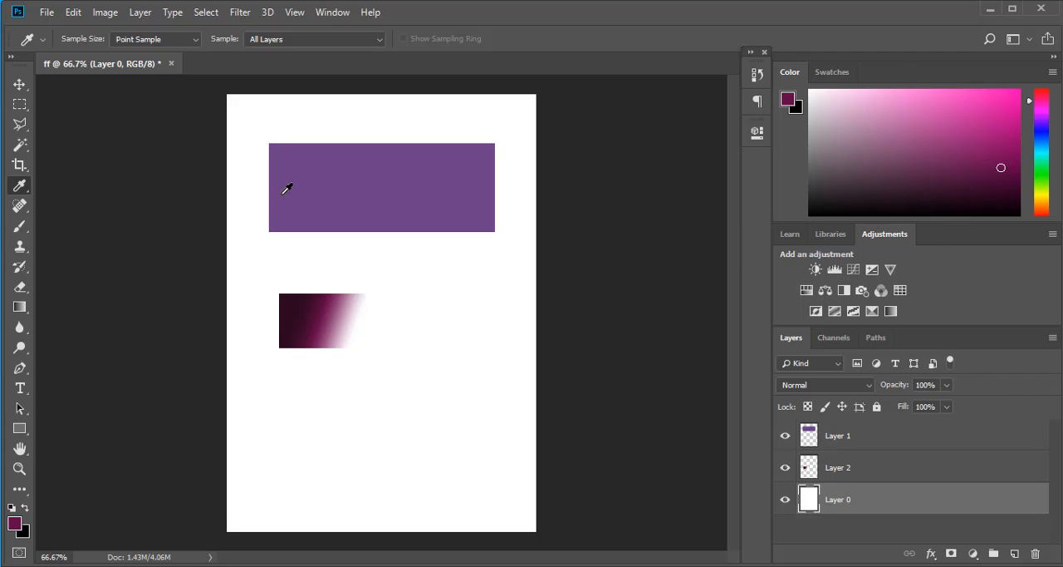
left_click(316, 177)
left_click(319, 316)
left_click(332, 318)
left_click(311, 317)
left_click(330, 330)
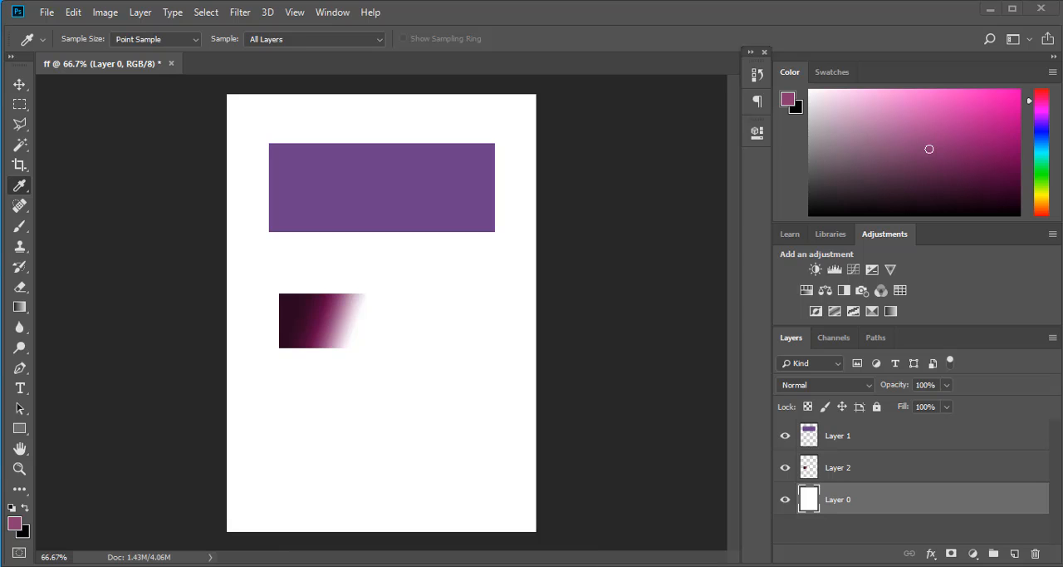
- Switch to File Explorer, open the images picture from the shanl folder as a separate Photoshop document, and display it after revisiting the ff document
left_click(500, 499)
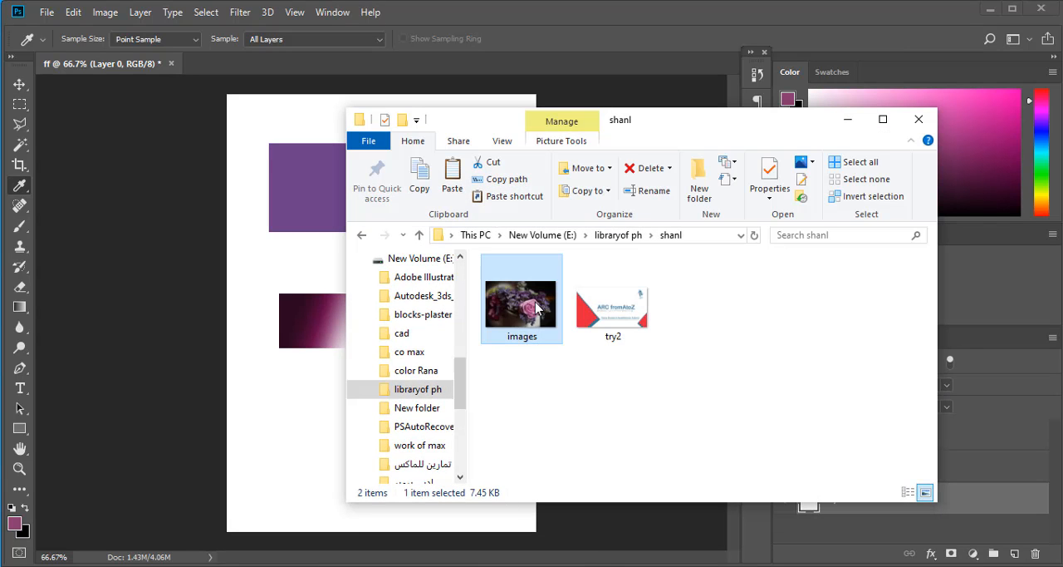
left_click_drag(536, 307, 255, 67)
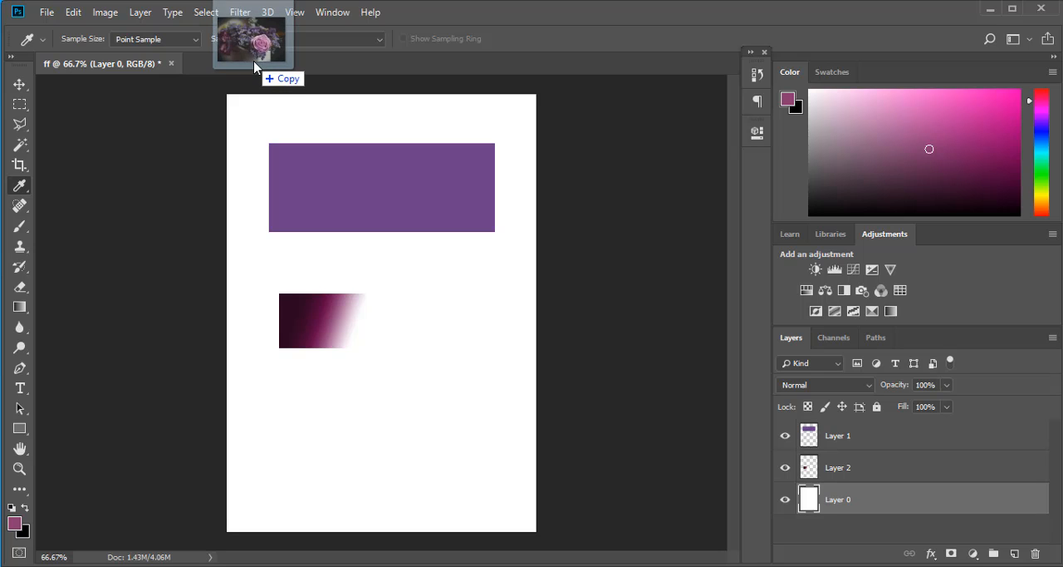
left_click_drag(255, 66, 255, 66)
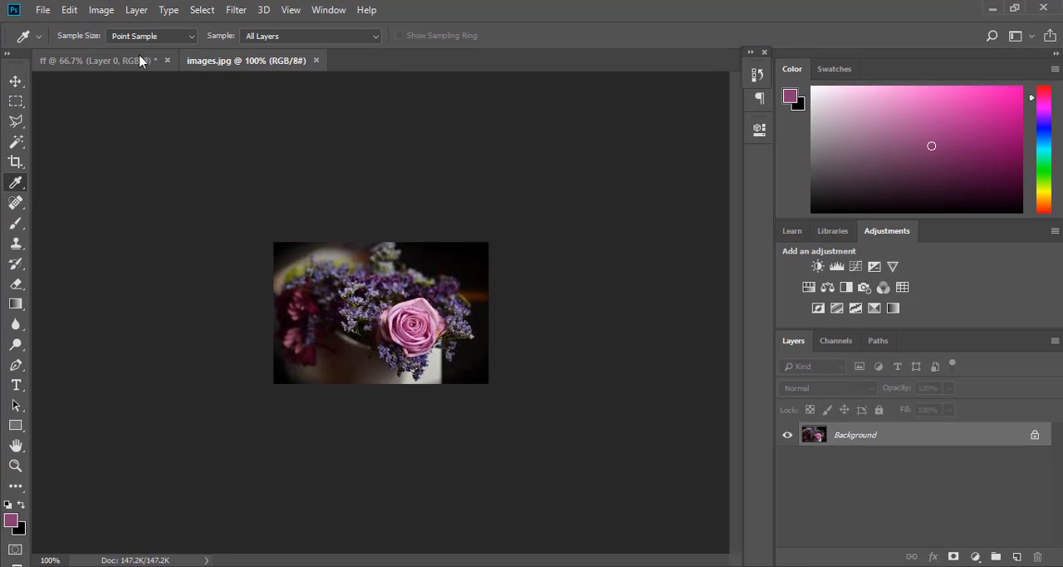
left_click(140, 61)
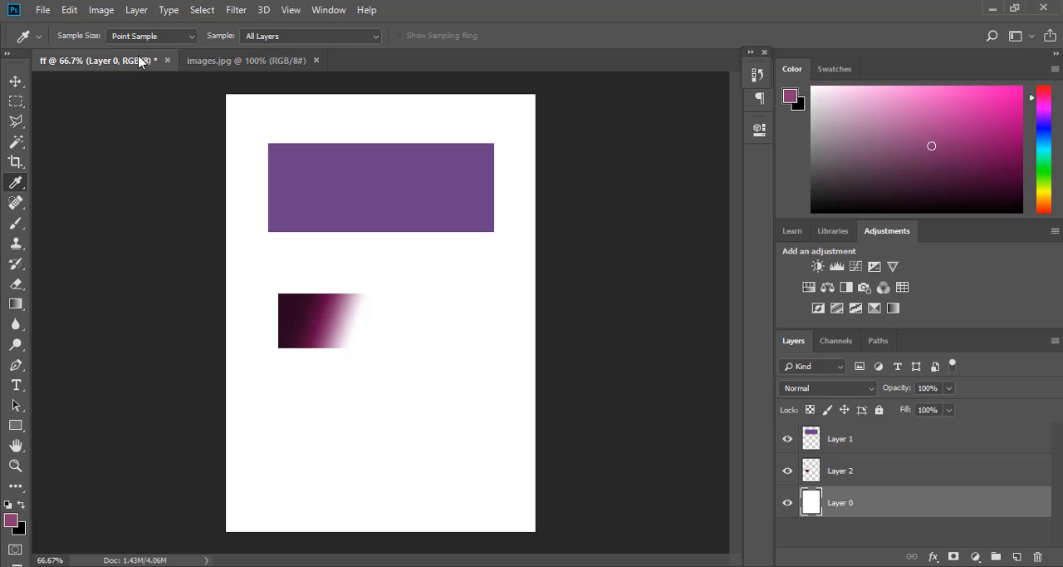
left_click(223, 70)
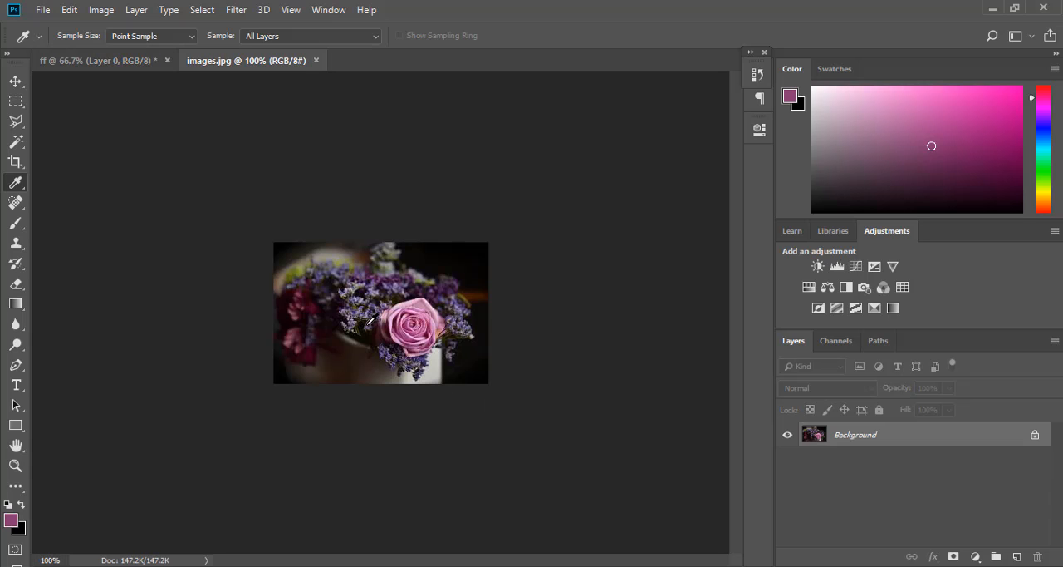
- Sample foreground colors from the purple flowers and the rose with the Eyedropper, ending on a rose pink, and return to the ff document
scroll(395, 316, "up", 3)
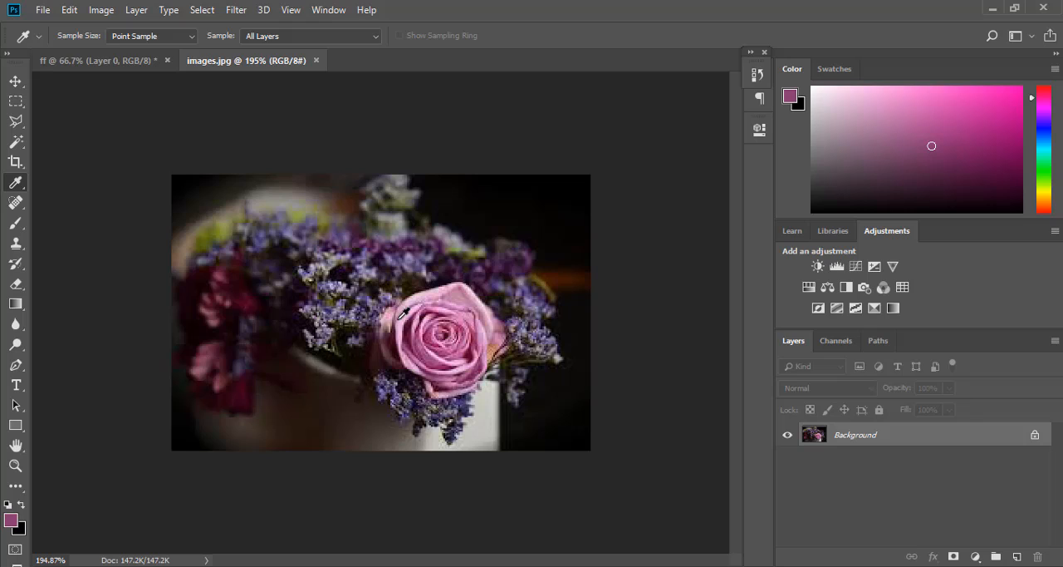
left_click(464, 266)
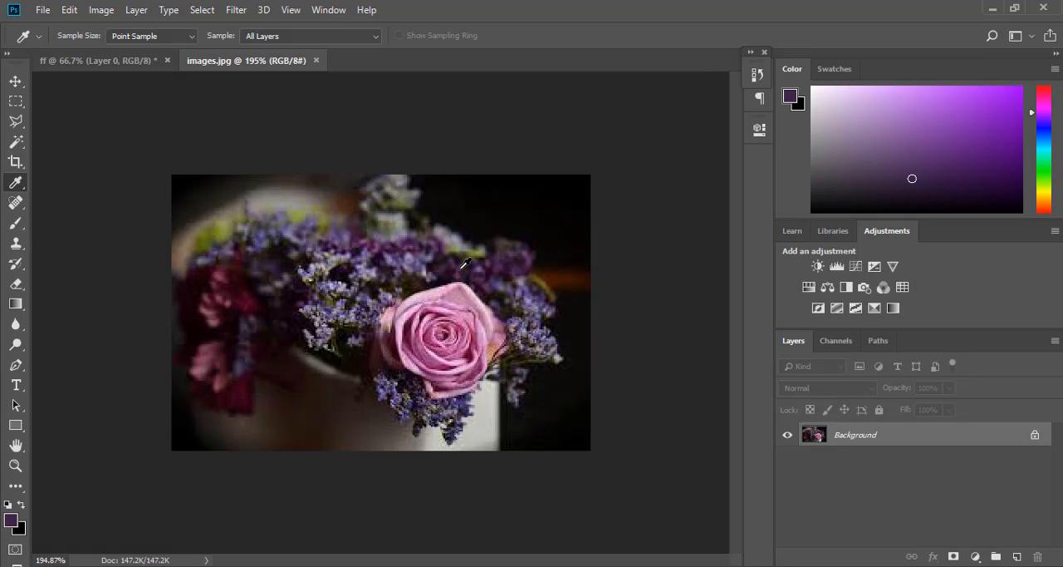
left_click(440, 322)
left_click(422, 332)
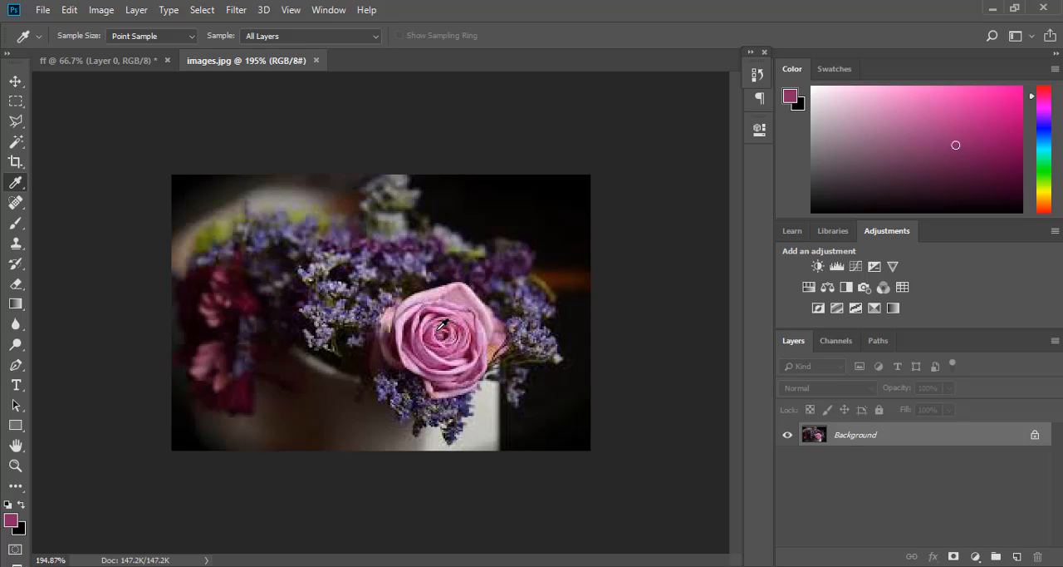
left_click(437, 324)
left_click(93, 63)
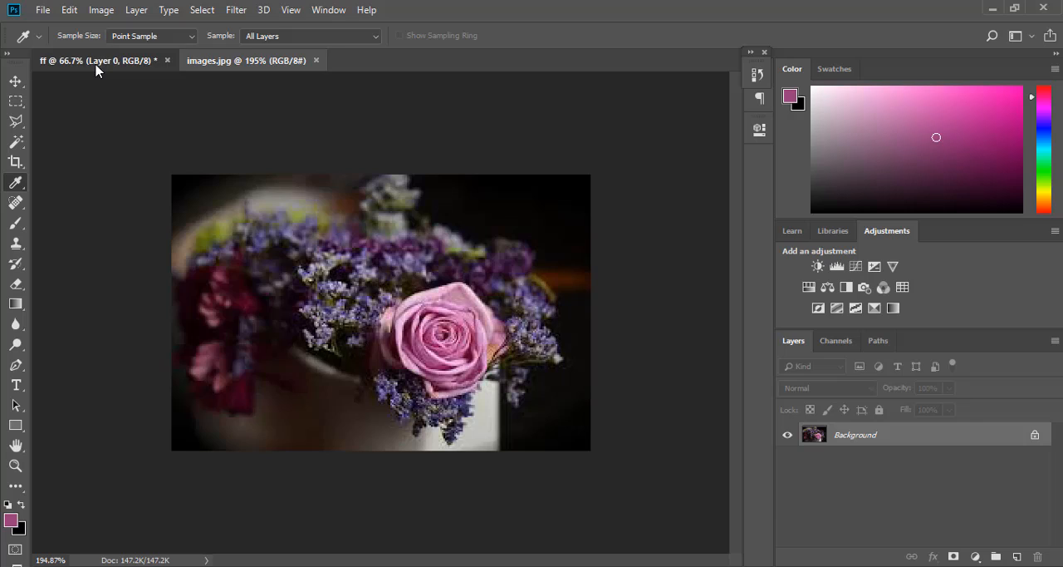
right_click(16, 120)
left_click(83, 137)
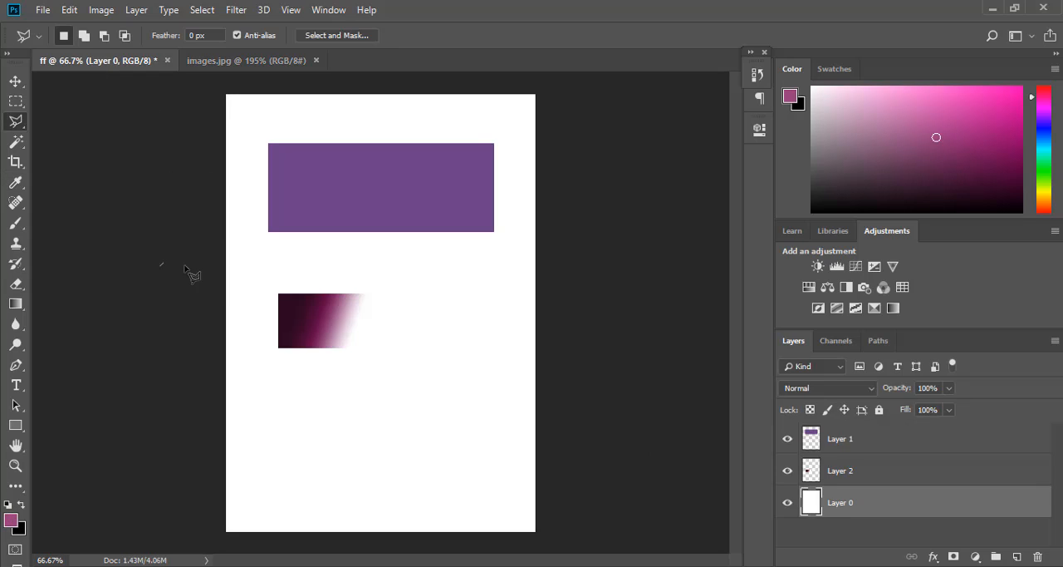
left_click(160, 267)
key("Escape")
- Select a wide rectangular area below the small gradient and add a new layer above Layer 1
left_click(15, 99)
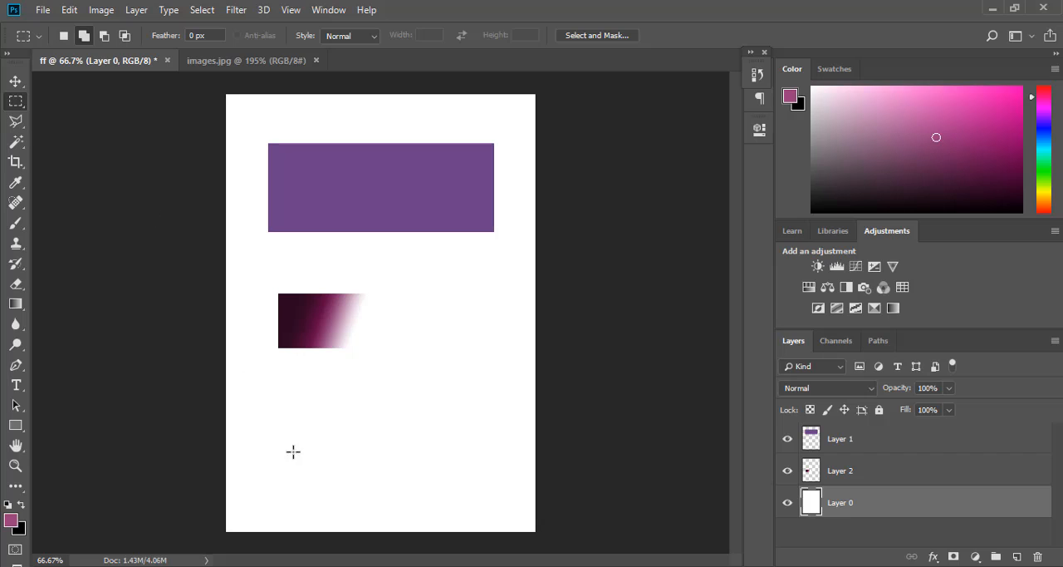
left_click_drag(294, 442, 474, 471)
left_click(864, 446)
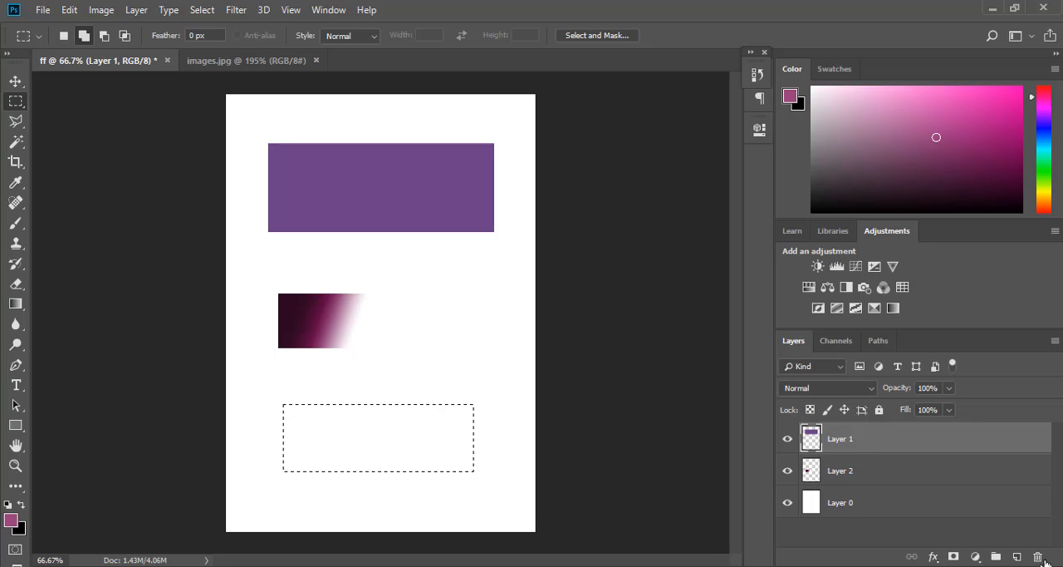
left_click(1018, 557)
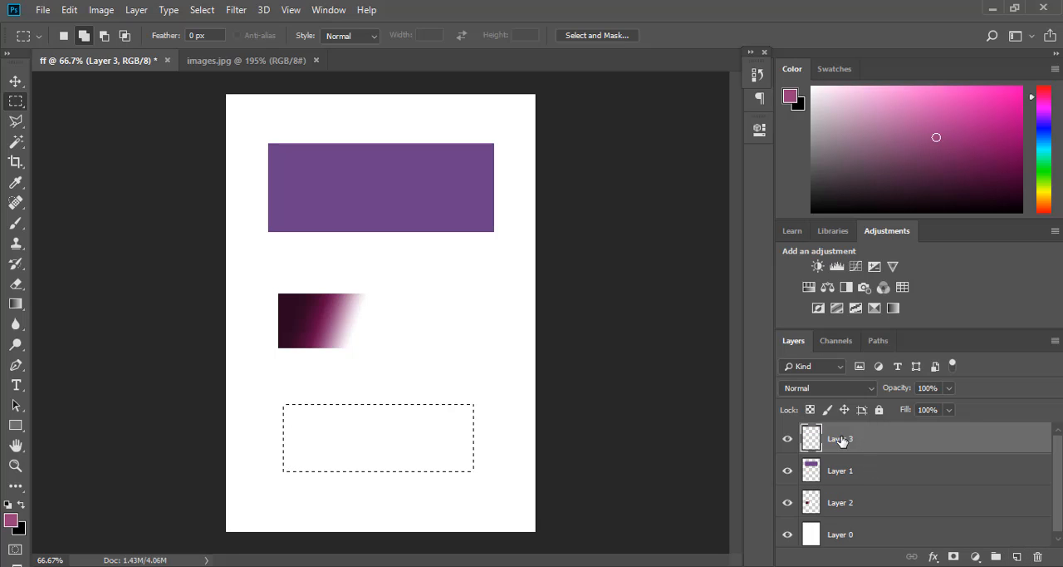
left_click(16, 304)
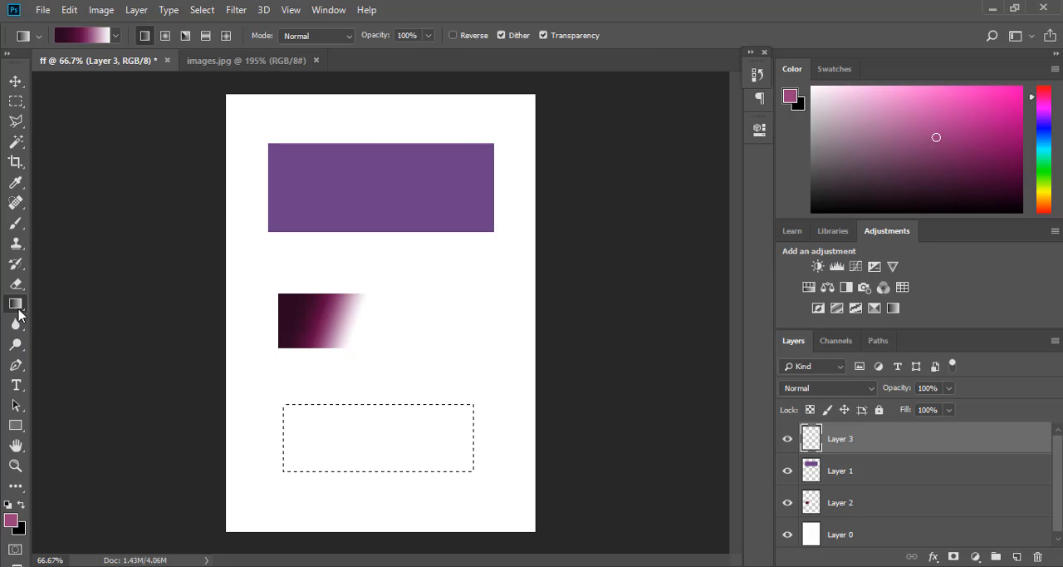
left_click(88, 35)
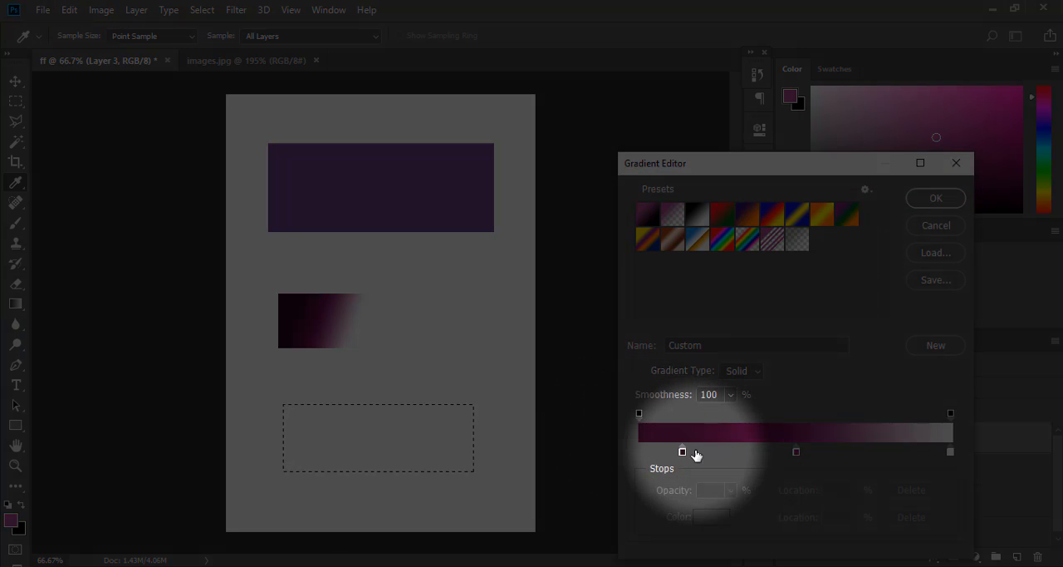
left_click(683, 451)
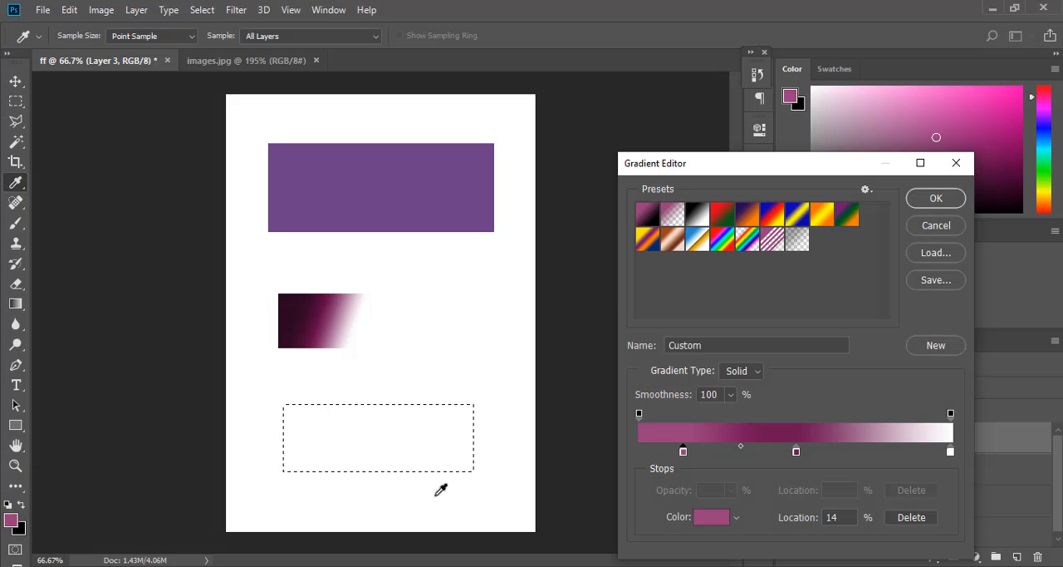
left_click(955, 167)
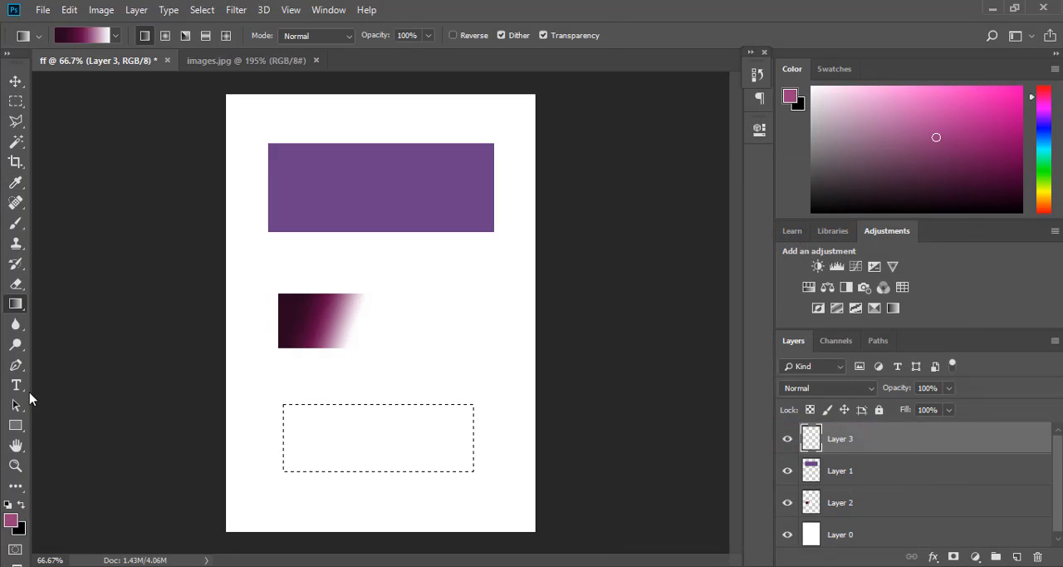
- Fill the rectangular selection on Layer 3 with the sampled pink using the Paint Bucket, and compare it with the rose photo
right_click(16, 305)
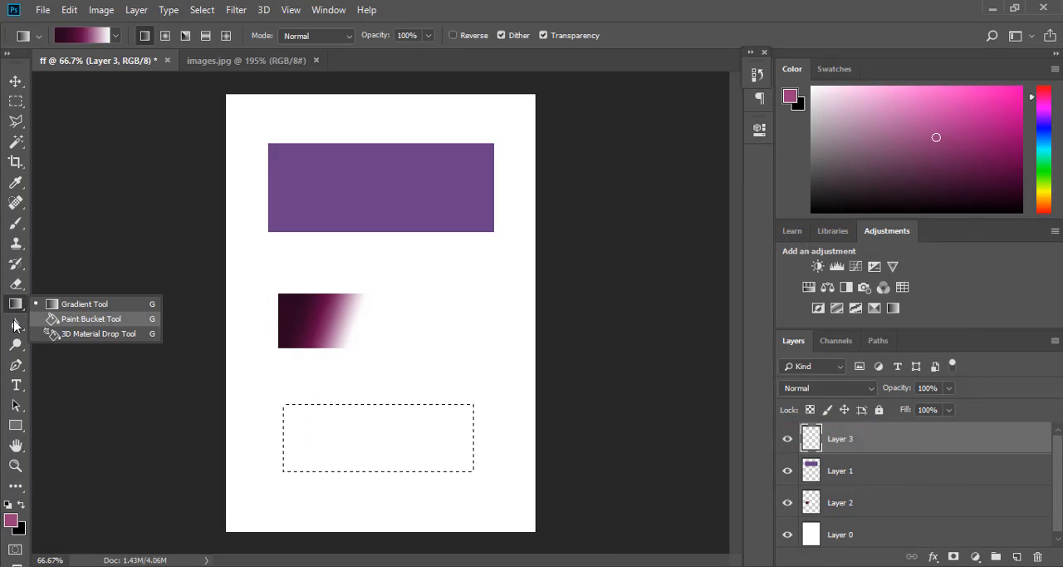
left_click(68, 323)
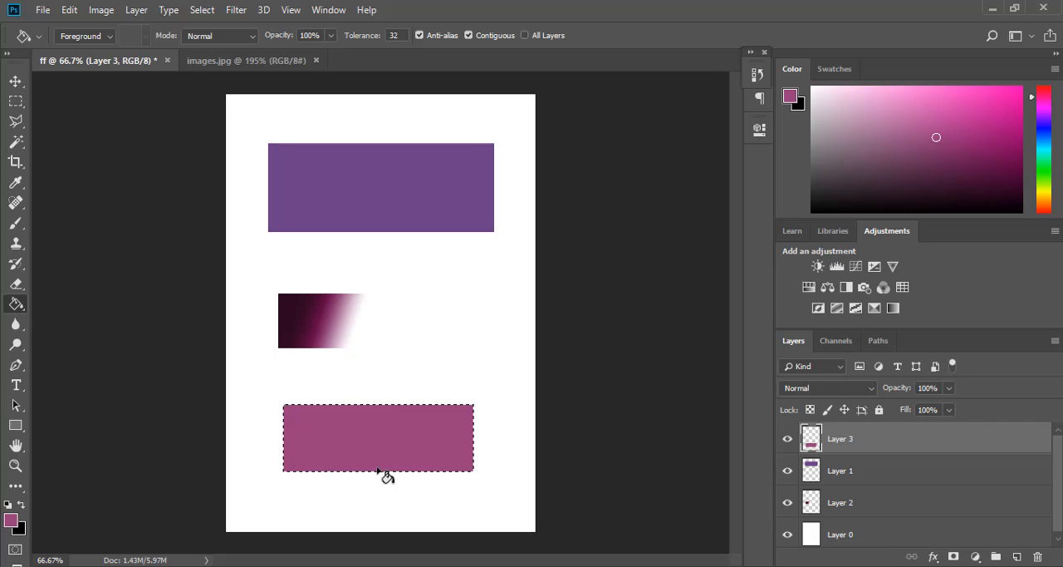
left_click(231, 61)
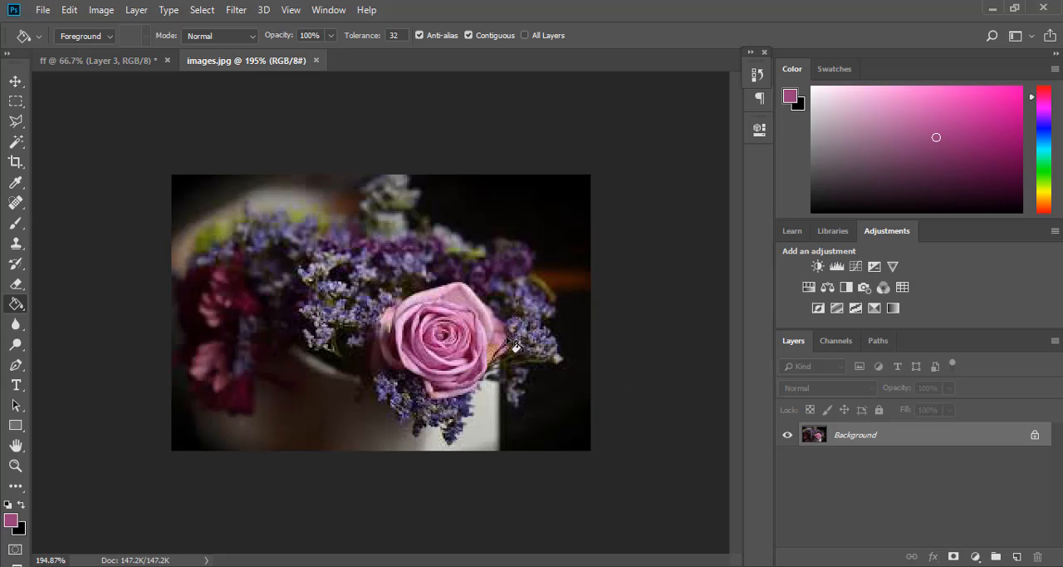
left_click(80, 62)
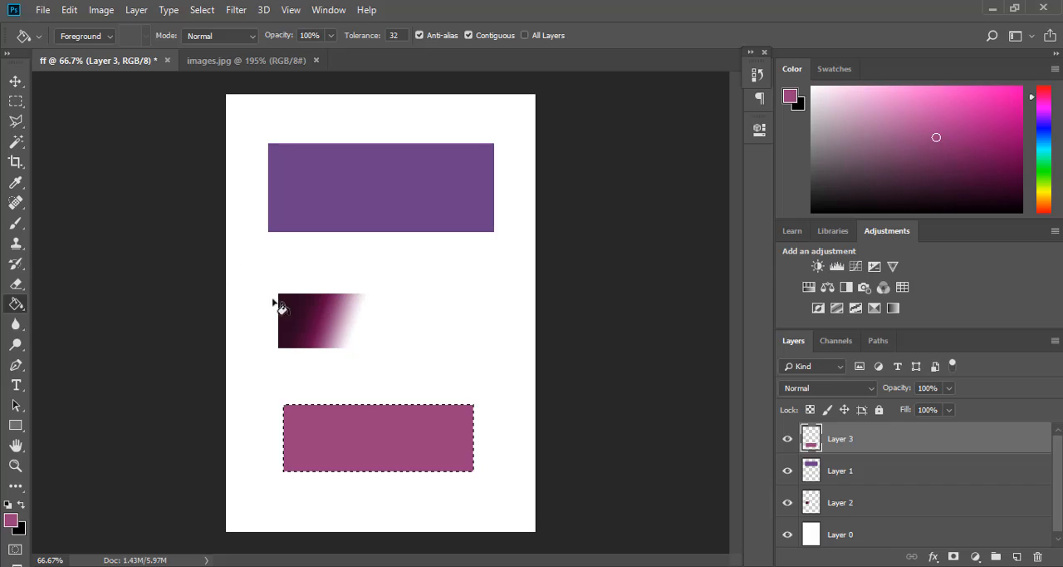
- Pick a bright pink, and change the foreground color to a dark, muted teal
left_click(1017, 96)
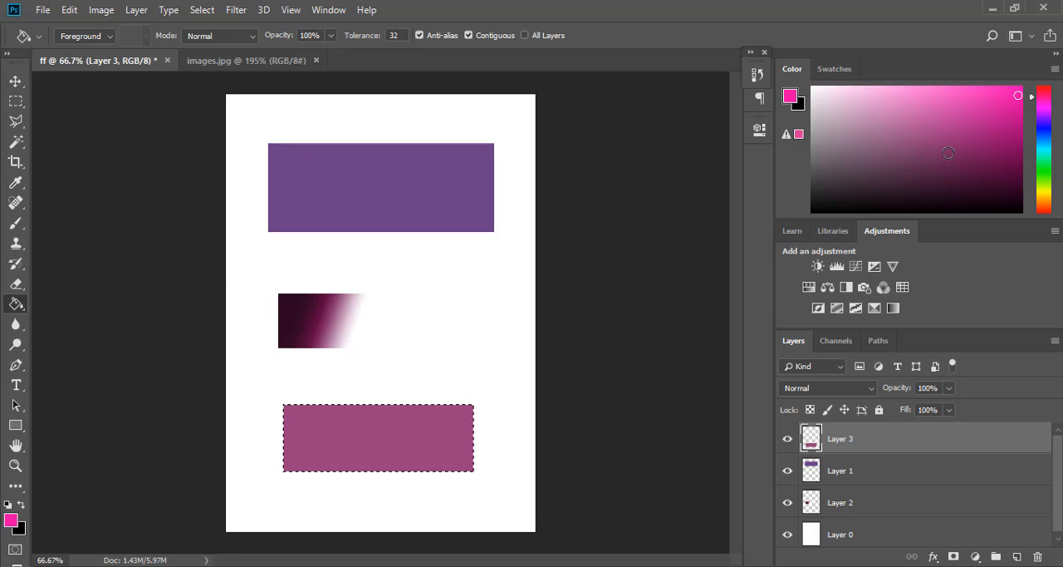
left_click(1048, 150)
left_click(923, 165)
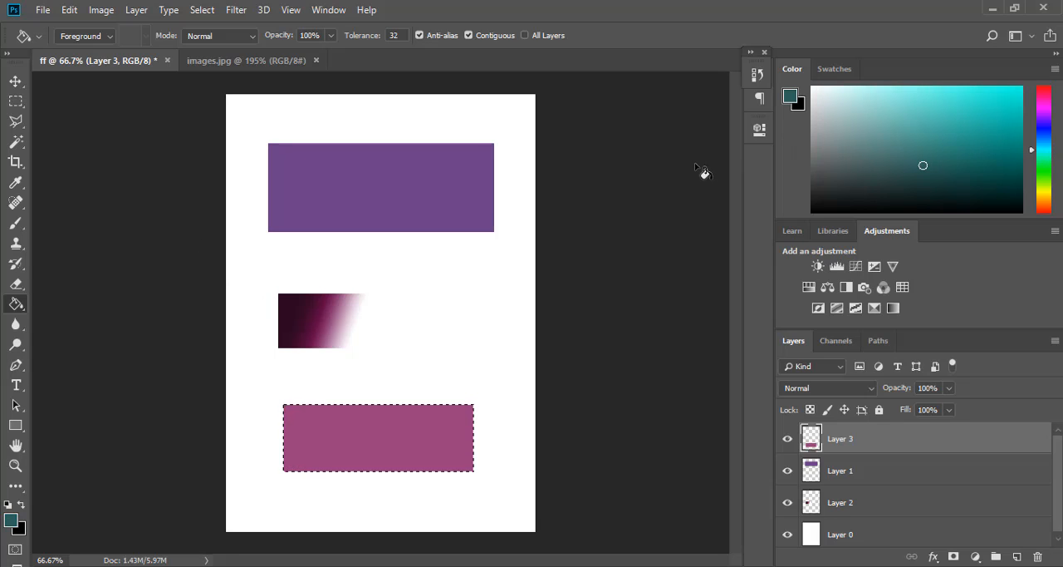